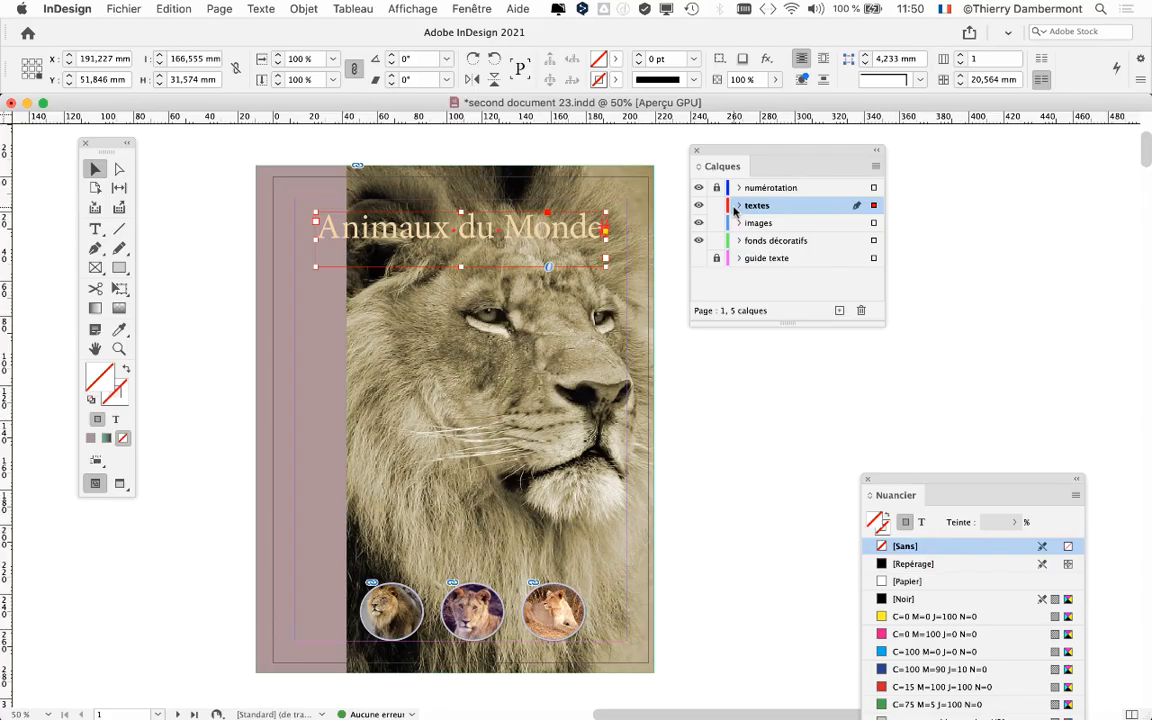
Step: Show the Caractère settings beside the cover and set the title "Animaux du Monde" to the Bold style
{"action": "left_click_drag", "start_coordinate": [760, 152], "coordinate": [1060, 180]}
{"action": "left_click", "coordinate": [261, 8]}
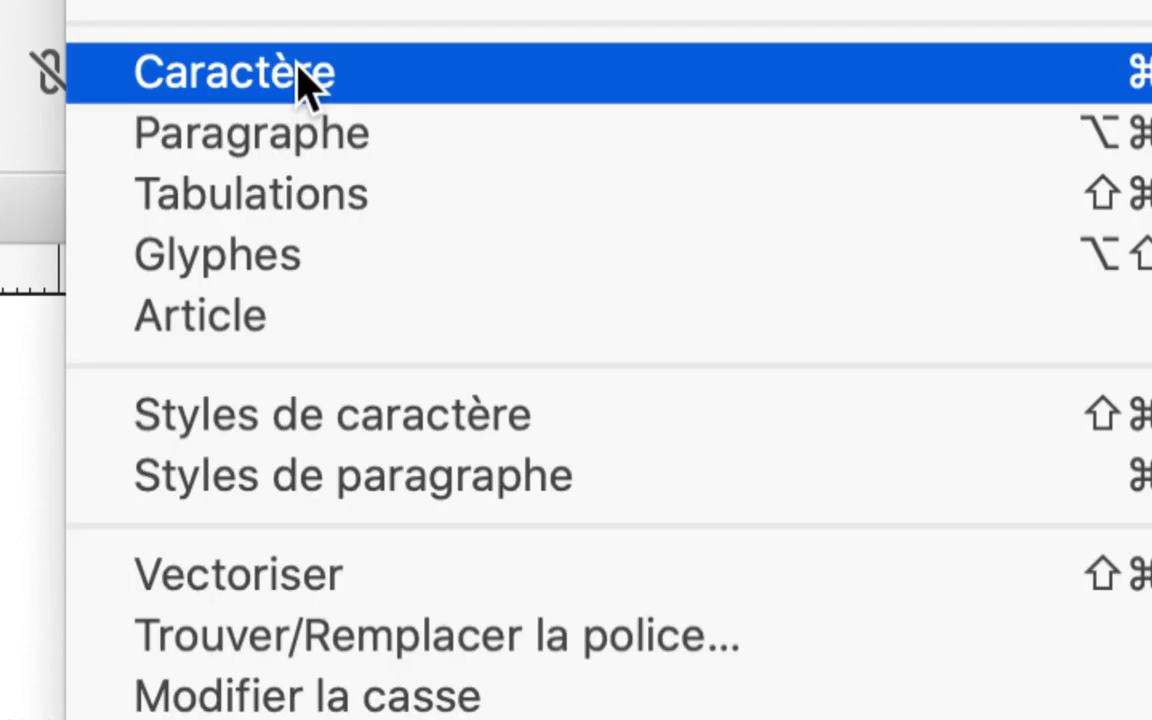
{"action": "left_click", "coordinate": [305, 75]}
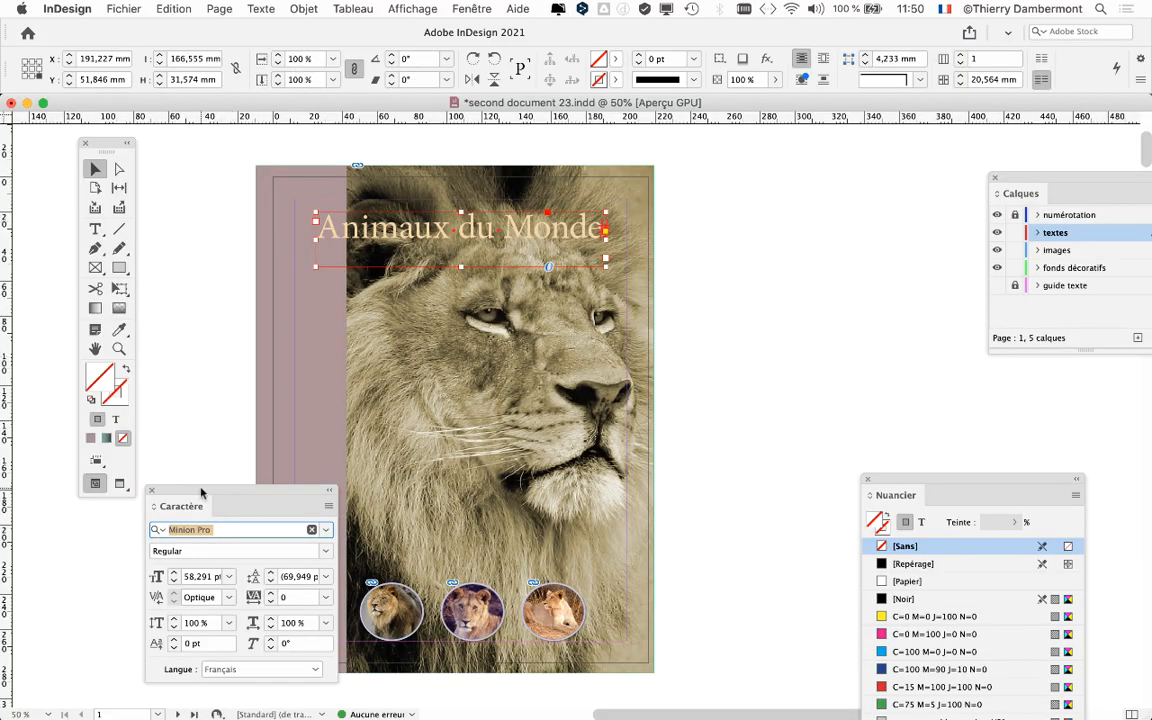
{"action": "left_click_drag", "start_coordinate": [201, 492], "coordinate": [765, 172]}
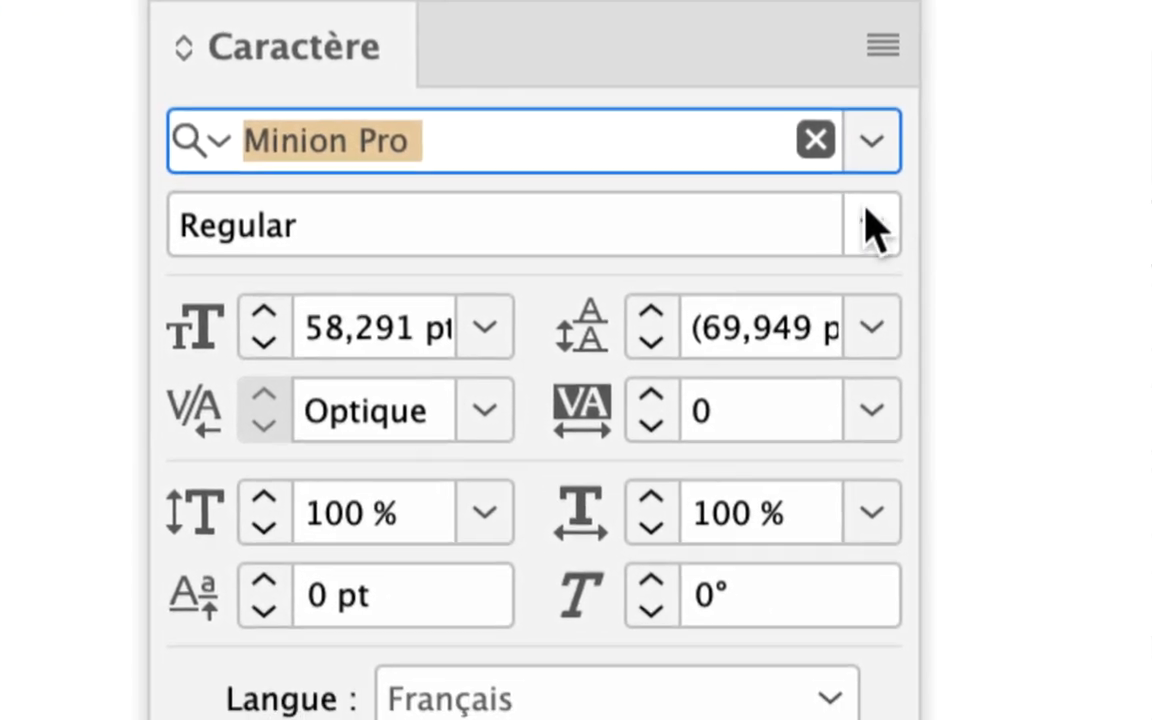
{"action": "left_click", "coordinate": [1060, 276]}
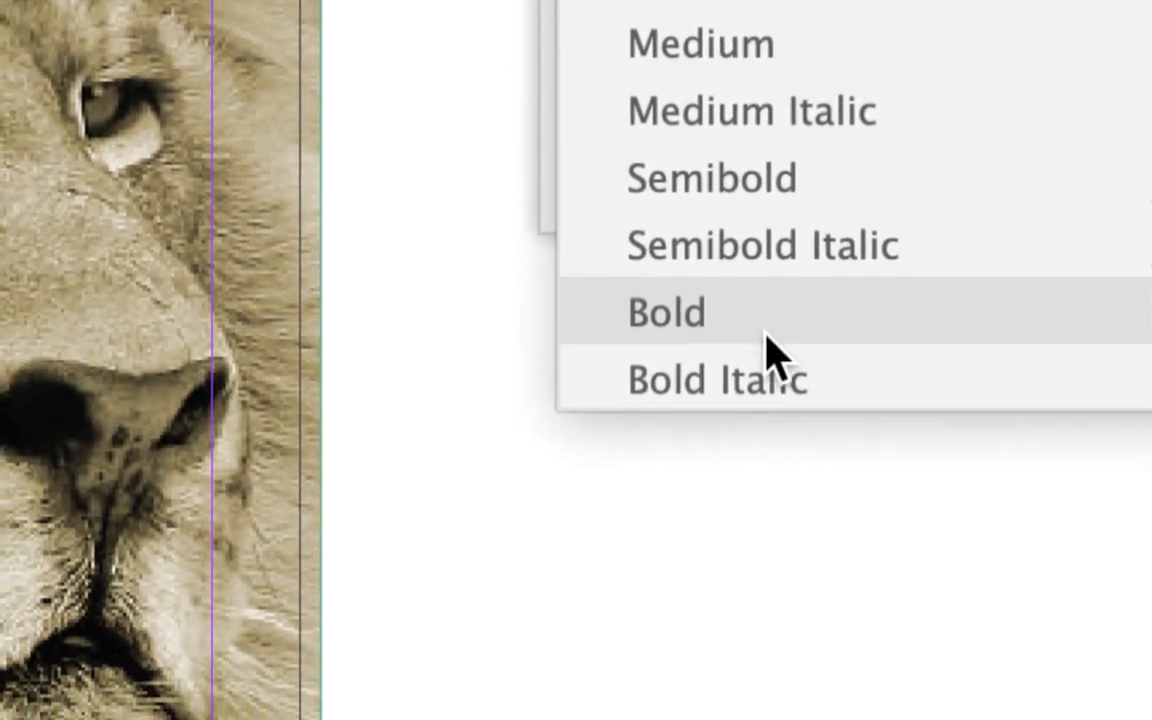
{"action": "left_click", "coordinate": [775, 350]}
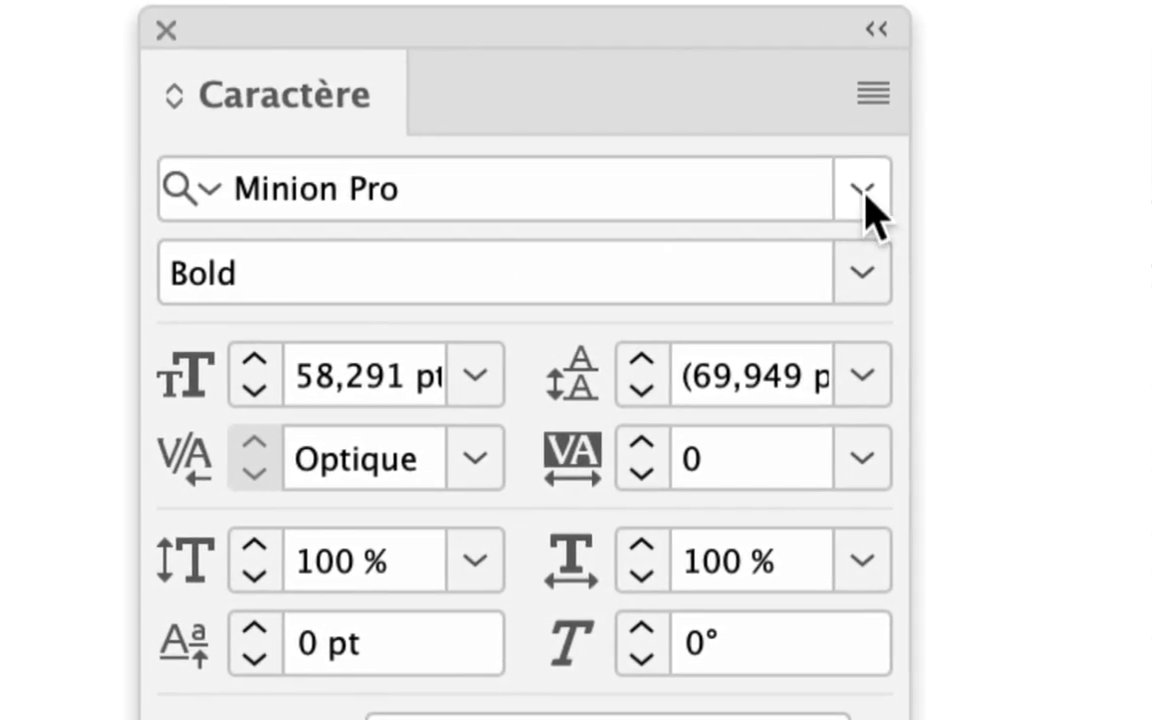
Step: Change the title's font family to Arial
{"action": "left_click", "coordinate": [862, 192]}
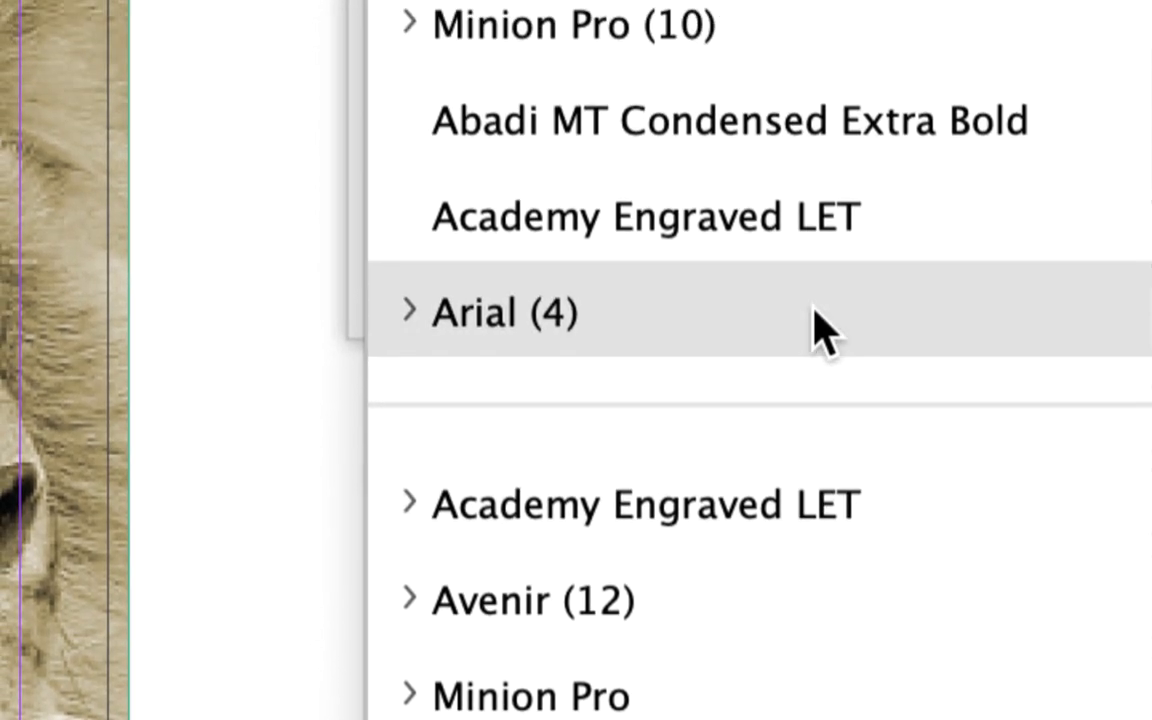
{"action": "left_click", "coordinate": [812, 310]}
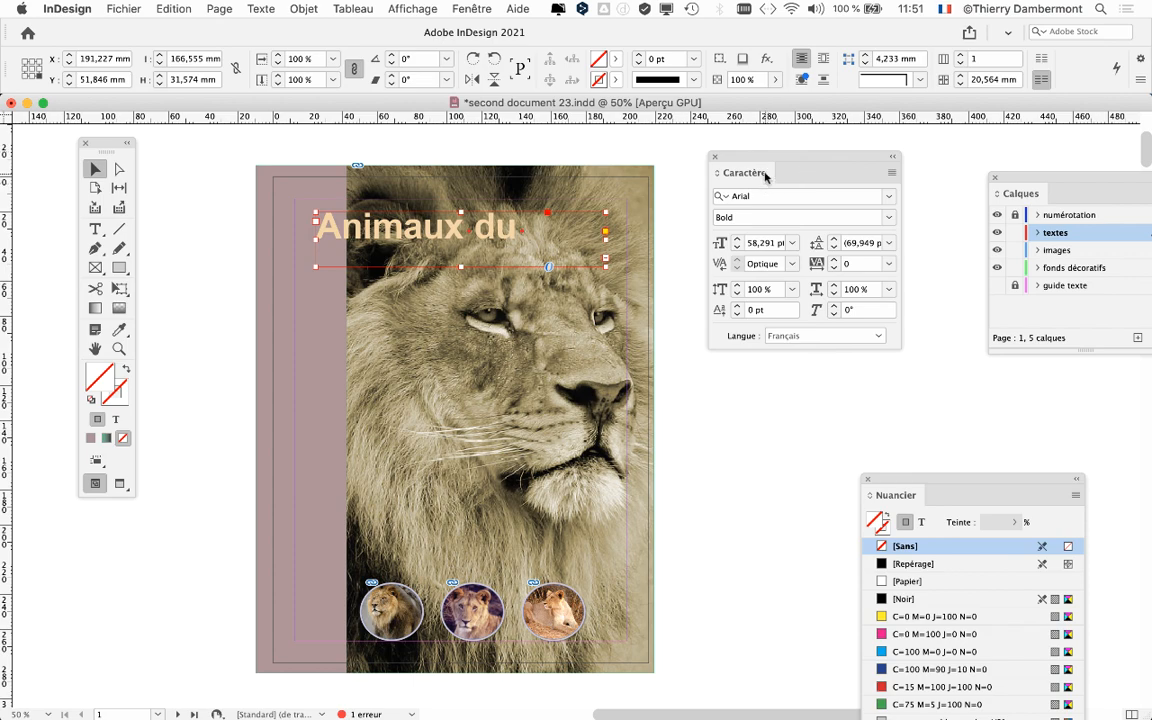
{"action": "mouse_move", "coordinate": [766, 175]}
{"action": "left_mouse_down"}
{"action": "mouse_move", "coordinate": [761, 160]}
{"action": "mouse_move", "coordinate": [784, 160]}
{"action": "mouse_move", "coordinate": [759, 174]}
{"action": "left_mouse_up"}
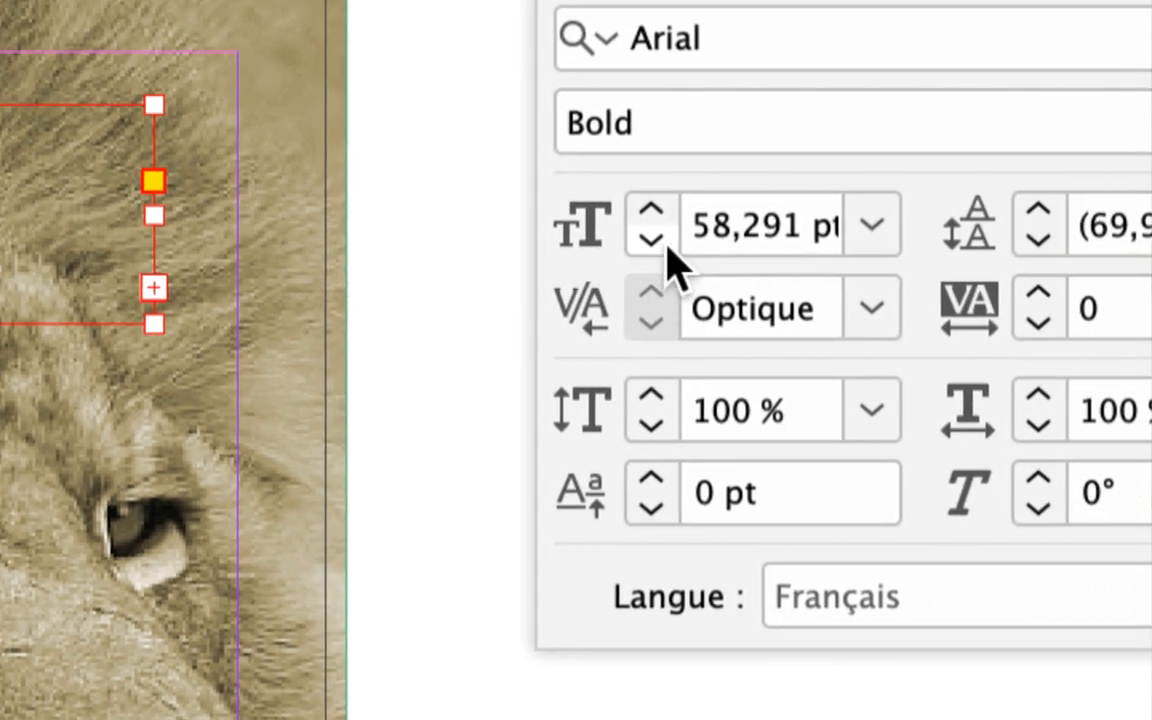
Step: Reduce the title's font size to 50 pt so the whole text fits its frame
{"action": "left_click", "coordinate": [656, 240]}
{"action": "left_click", "coordinate": [656, 240]}
{"action": "left_click", "coordinate": [656, 240]}
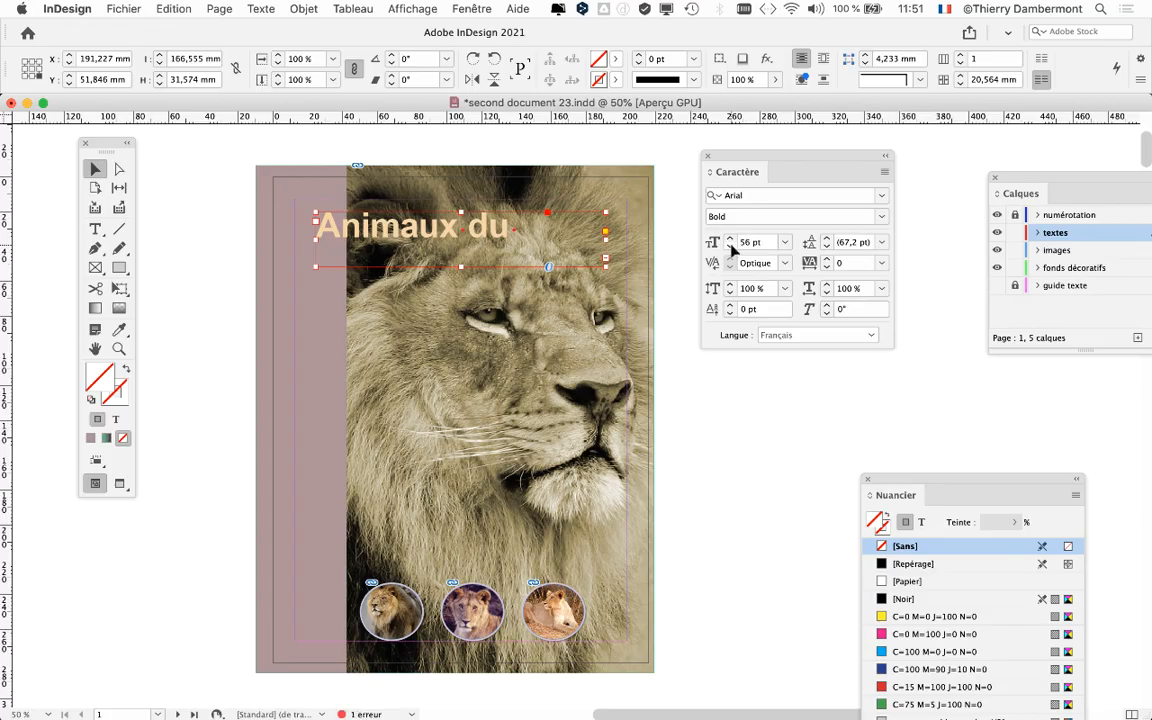
{"action": "left_click", "coordinate": [730, 247]}
{"action": "left_click", "coordinate": [730, 247]}
{"action": "left_click", "coordinate": [730, 247]}
{"action": "left_click", "coordinate": [730, 247]}
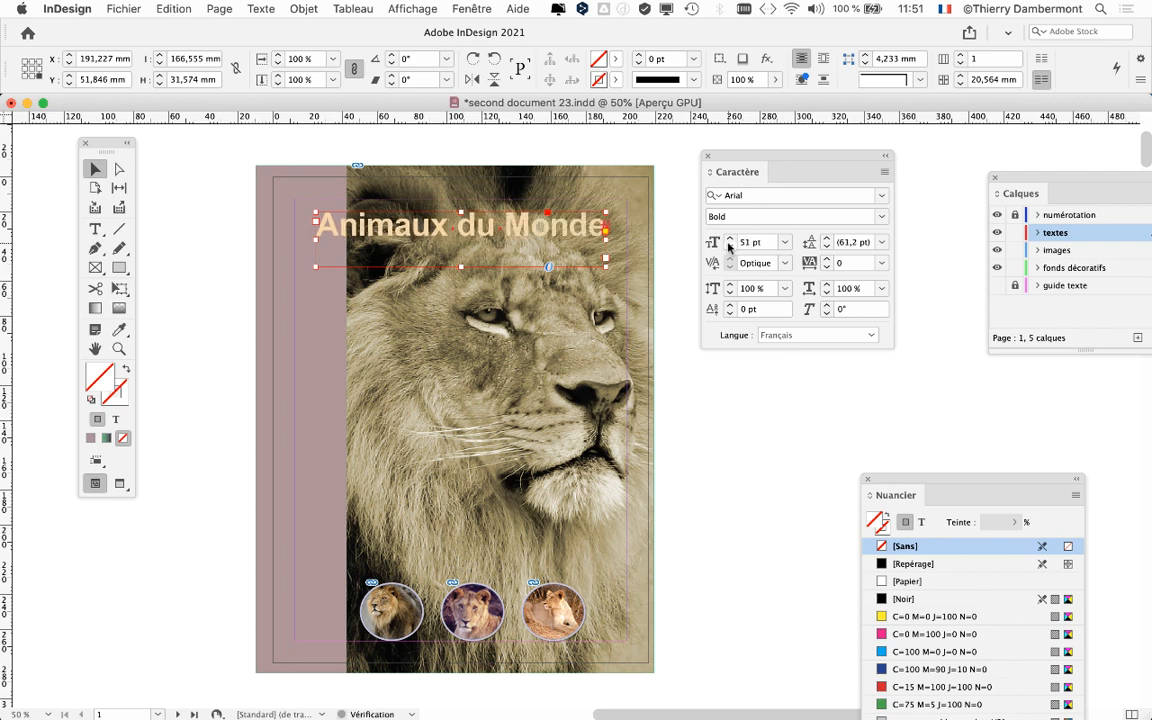
{"action": "left_click", "coordinate": [730, 247]}
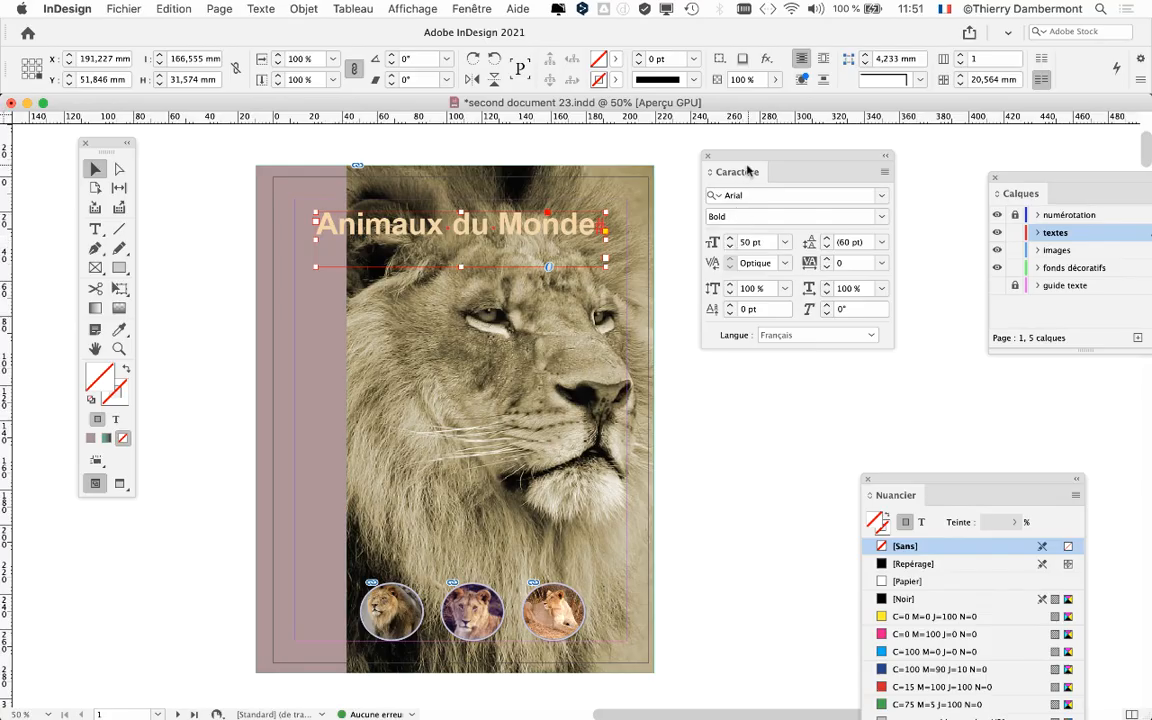
{"action": "left_click_drag", "start_coordinate": [747, 170], "coordinate": [823, 162]}
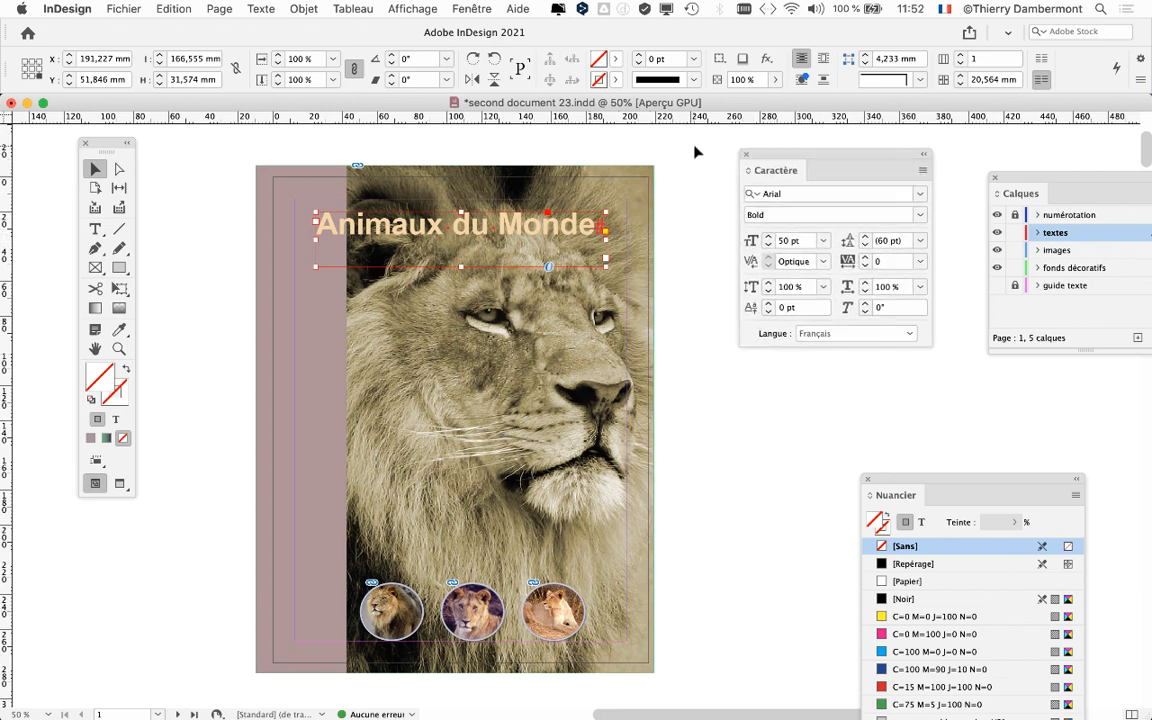
Step: Target the title's text fill instead of its frame and sample a brown from the first circular lion photo with the Eyedropper
{"action": "left_click_drag", "start_coordinate": [98, 143], "coordinate": [148, 145]}
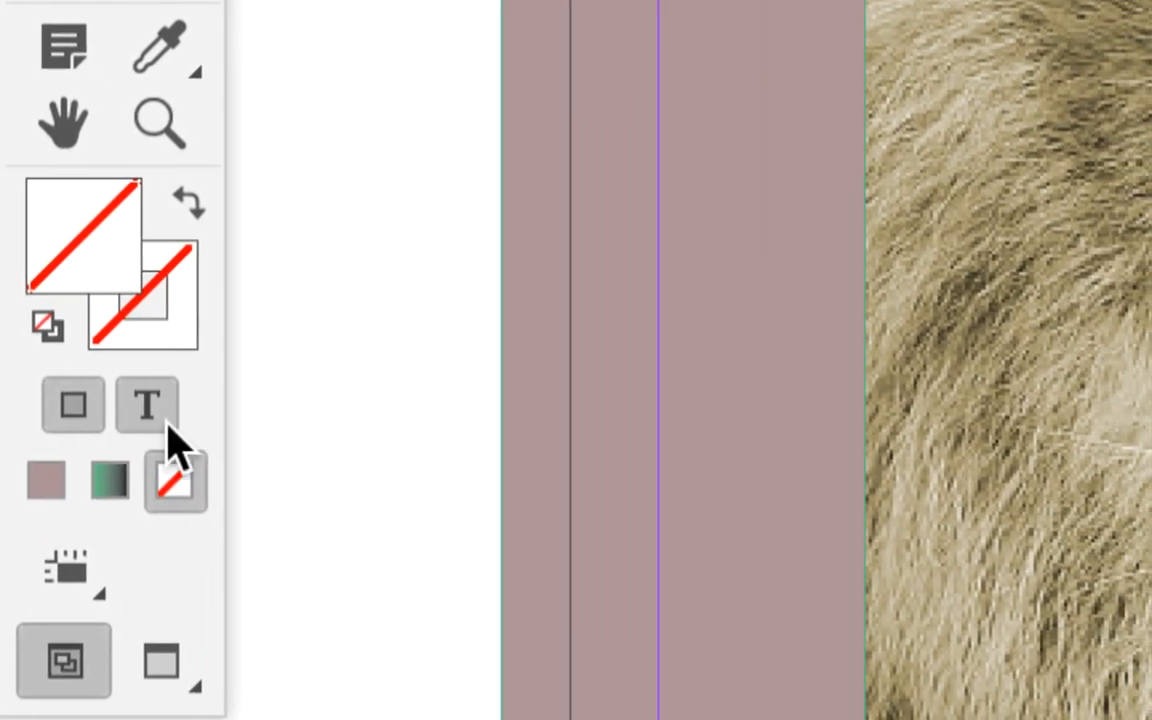
{"action": "left_click", "coordinate": [188, 417]}
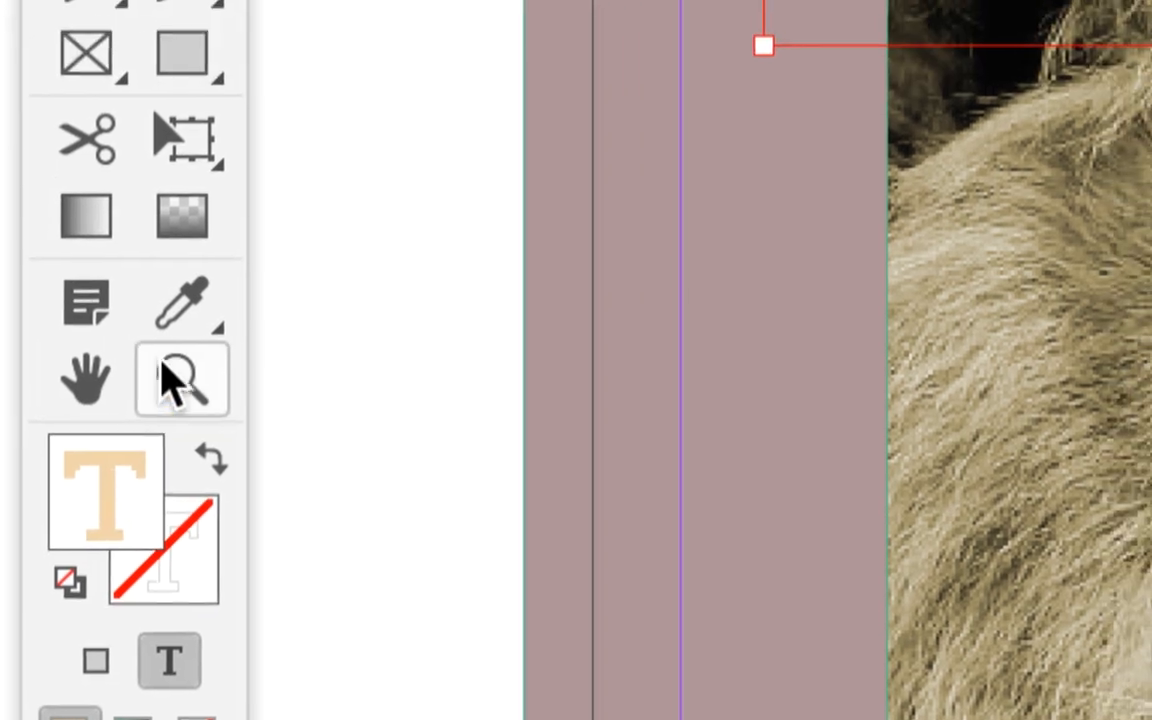
{"action": "left_click", "coordinate": [180, 314]}
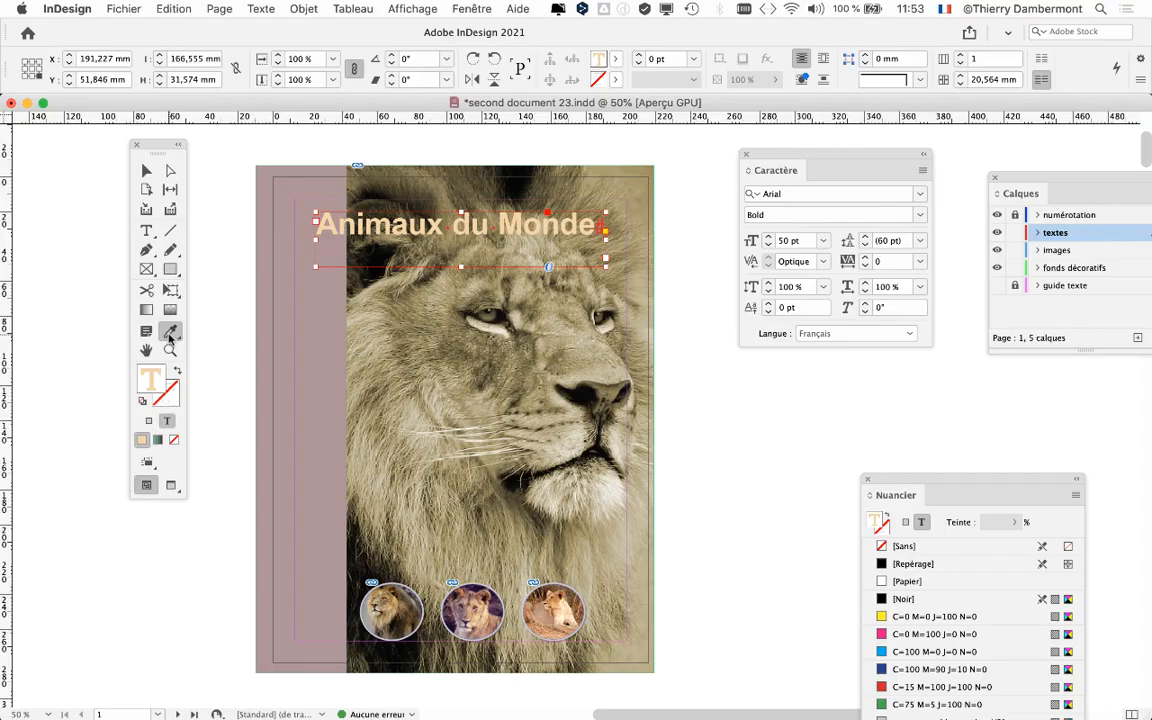
{"action": "left_click", "coordinate": [390, 602]}
{"action": "left_click", "coordinate": [384, 622]}
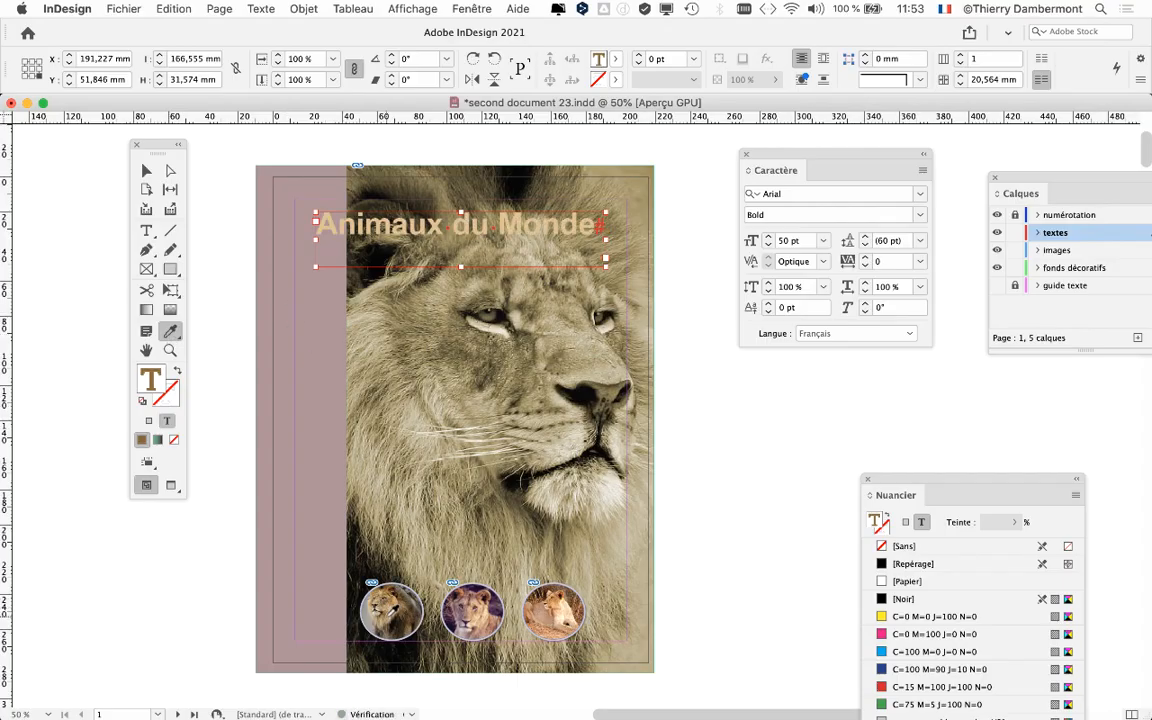
Step: Try fill colours sampled from the second and third circular lion photos on the title
{"action": "left_click", "coordinate": [462, 604]}
{"action": "left_click", "coordinate": [468, 612]}
{"action": "left_click", "coordinate": [478, 622]}
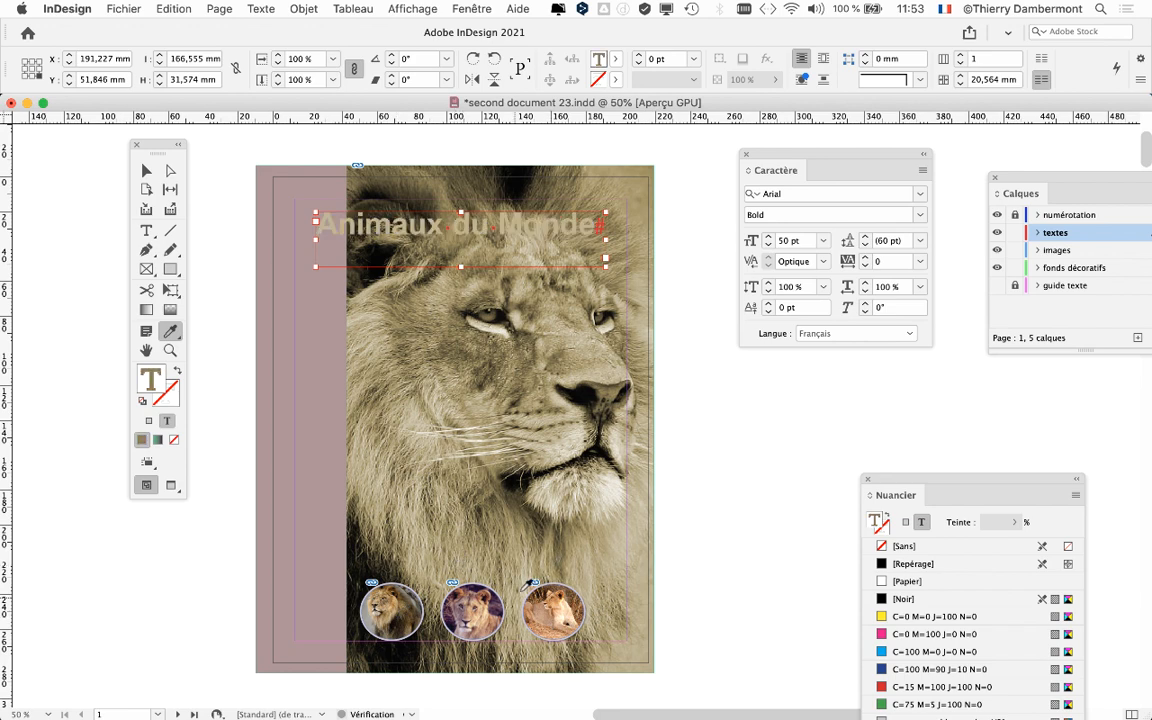
{"action": "left_click", "coordinate": [543, 604]}
{"action": "left_click", "coordinate": [555, 626]}
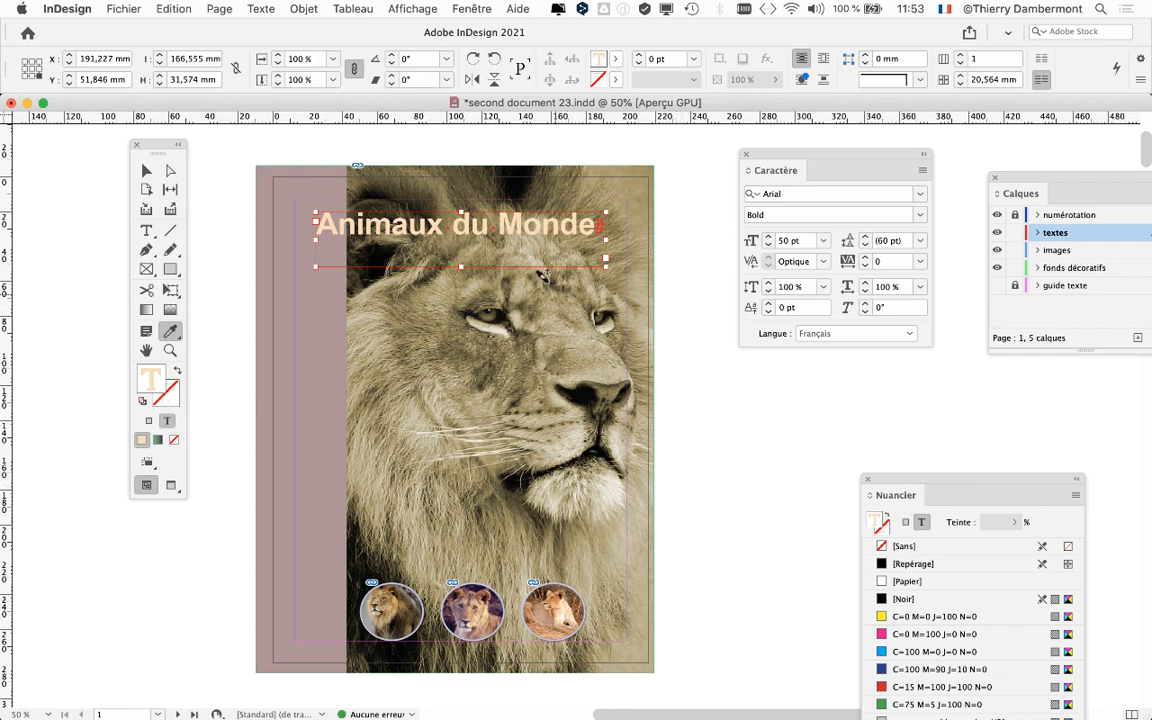
Step: Try several fur tones sampled from the large lion photo on the title, ending with a light beige from the chin
{"action": "scroll", "coordinate": [484, 229], "scroll_direction": "up", "scroll_amount": 1}
{"action": "left_click_drag", "start_coordinate": [150, 147], "coordinate": [96, 141]}
{"action": "left_click_drag", "start_coordinate": [849, 152], "coordinate": [972, 134]}
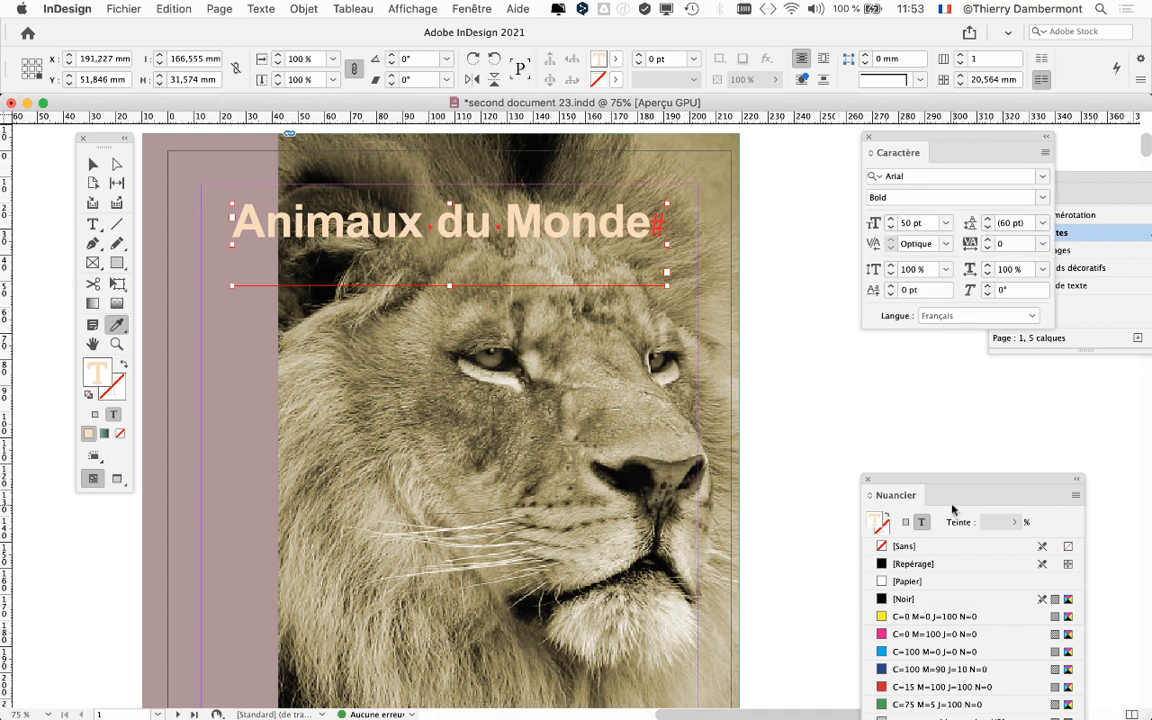
{"action": "left_click_drag", "start_coordinate": [940, 487], "coordinate": [787, 163]}
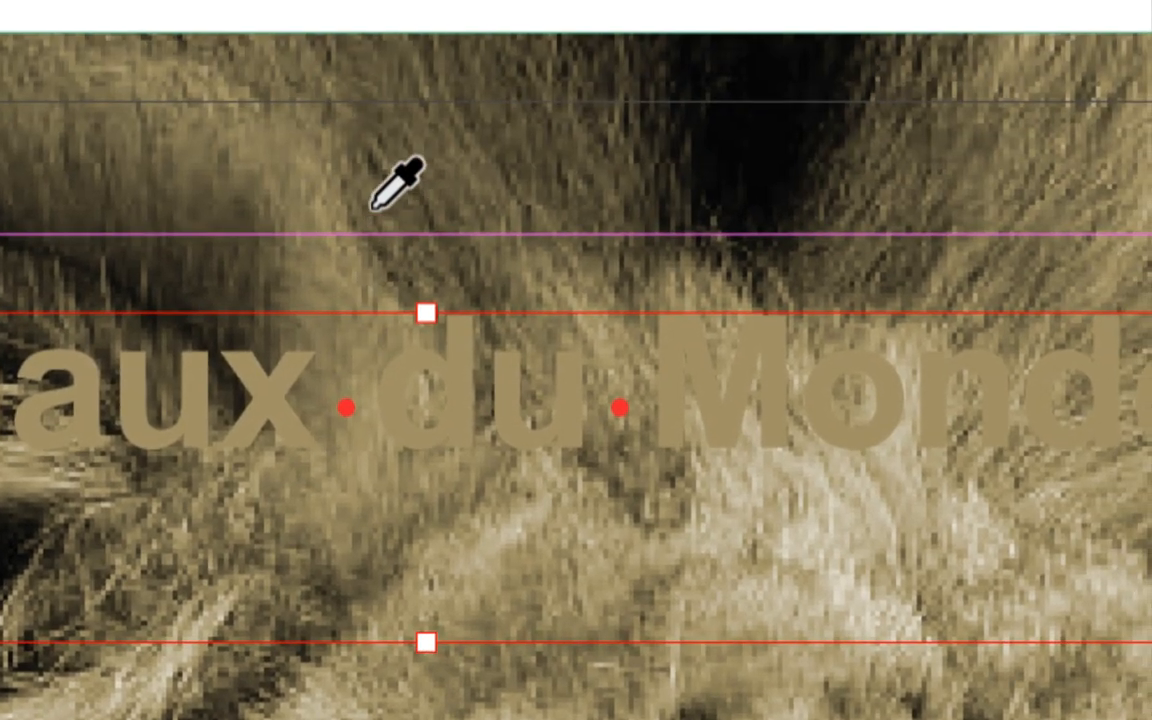
{"action": "left_click", "coordinate": [422, 4]}
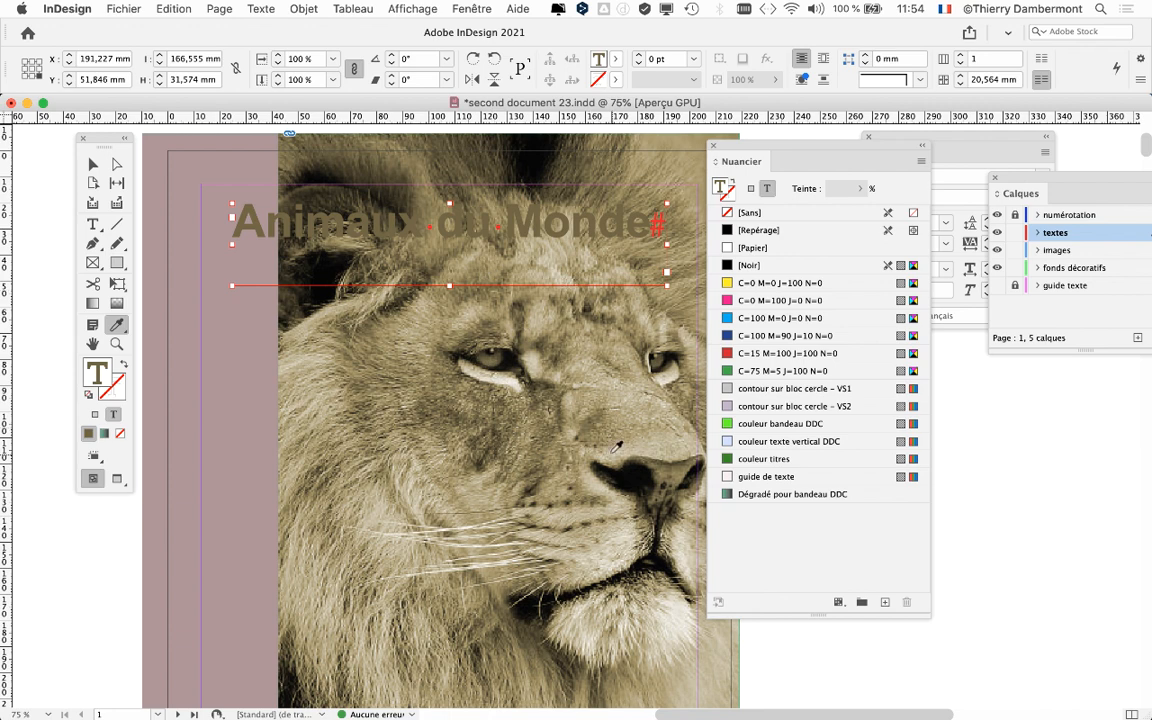
{"action": "left_click_drag", "start_coordinate": [617, 447], "coordinate": [557, 243]}
{"action": "left_click", "coordinate": [500, 166]}
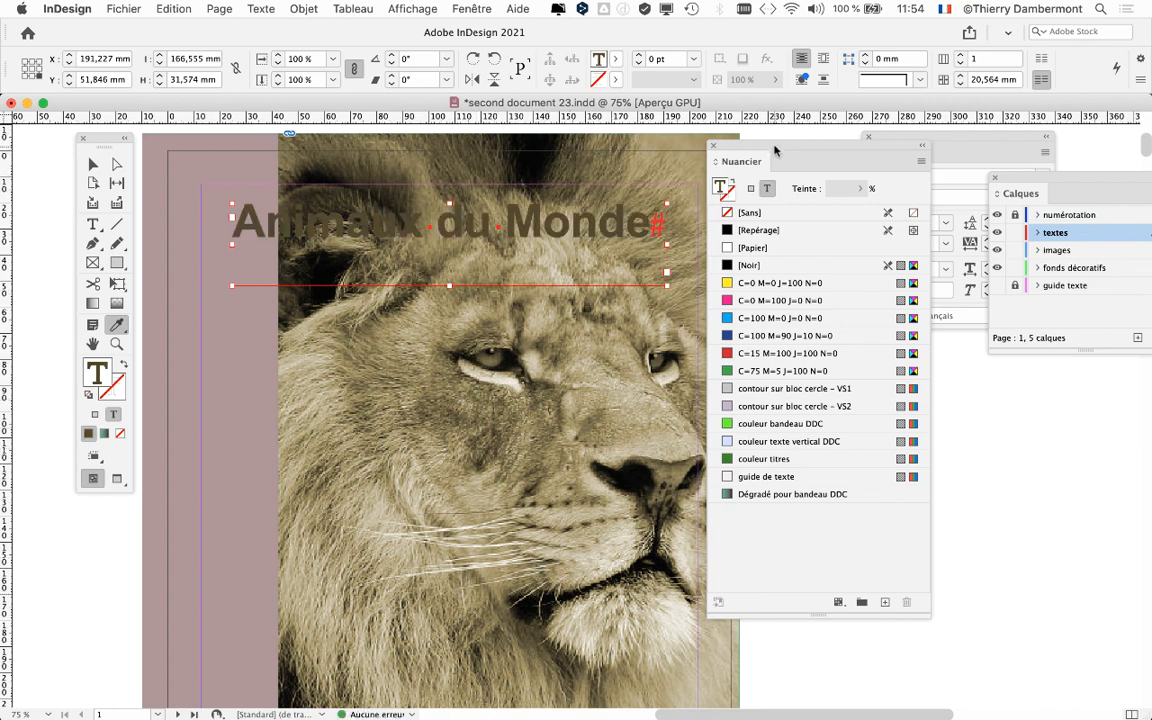
{"action": "left_click_drag", "start_coordinate": [775, 150], "coordinate": [792, 146]}
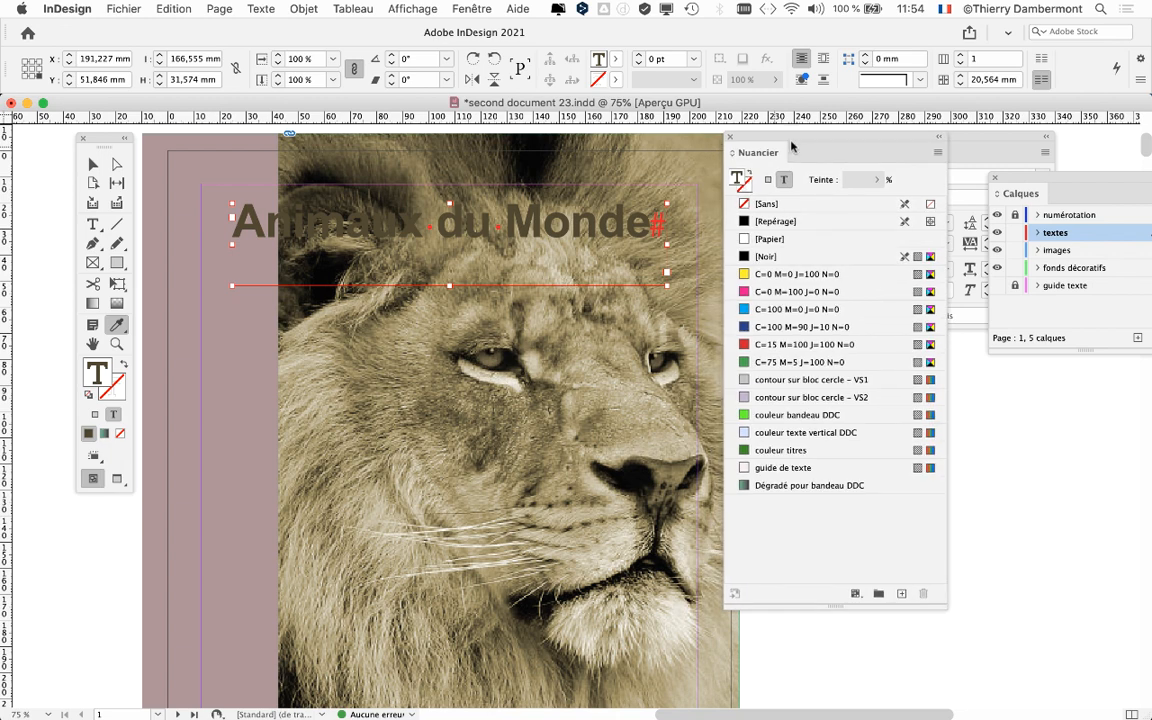
{"action": "left_click", "coordinate": [590, 641]}
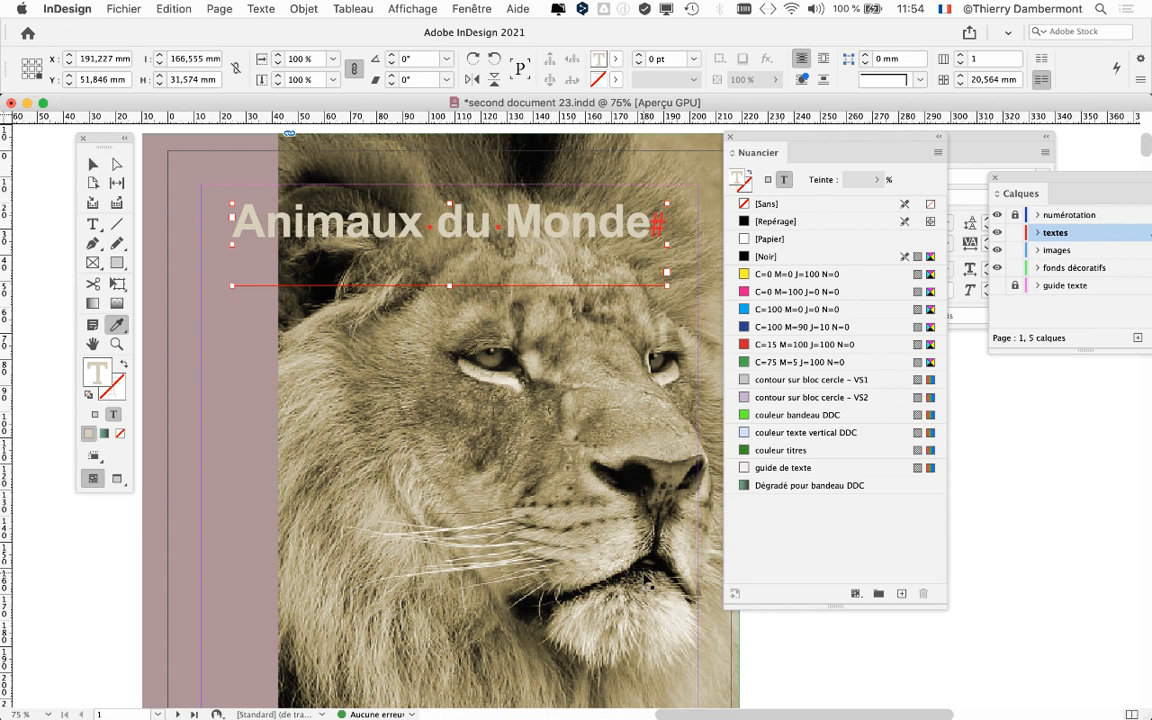
Step: Rearrange the Nuancier, Caractère and Calques panels so the swatch list stands free beside the cover
{"action": "left_click_drag", "start_coordinate": [798, 140], "coordinate": [765, 123]}
{"action": "left_click_drag", "start_coordinate": [937, 138], "coordinate": [1074, 511]}
{"action": "left_click_drag", "start_coordinate": [1023, 181], "coordinate": [1036, 234]}
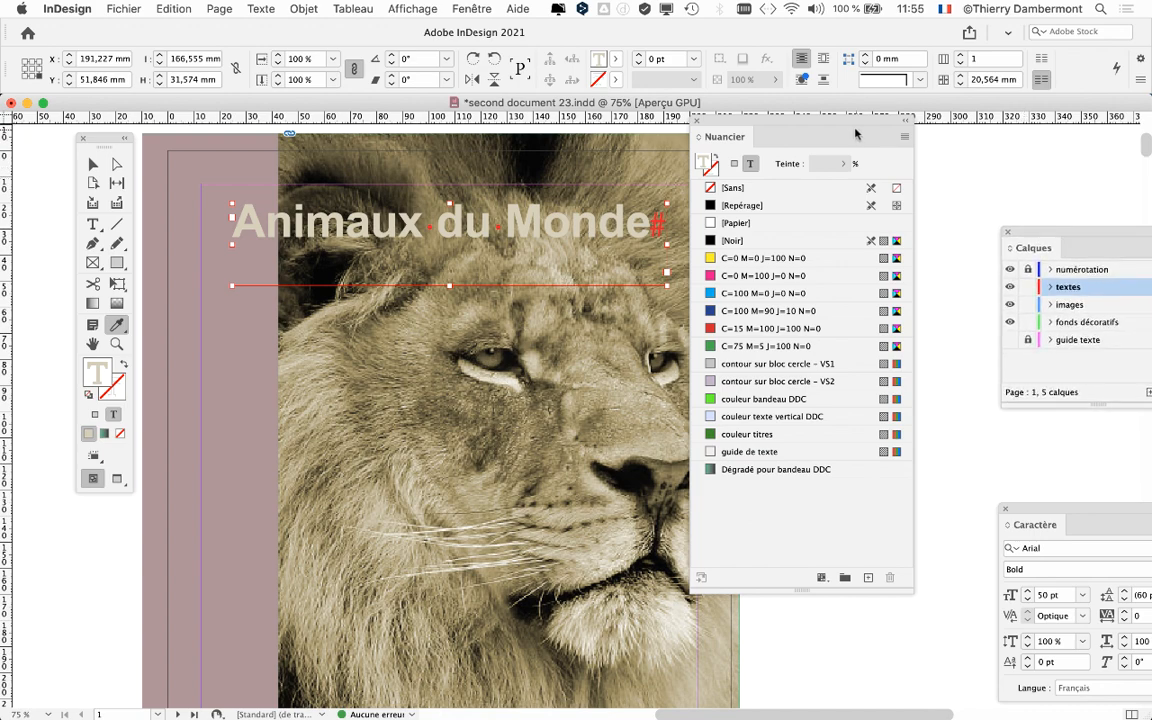
{"action": "left_click_drag", "start_coordinate": [874, 145], "coordinate": [880, 181]}
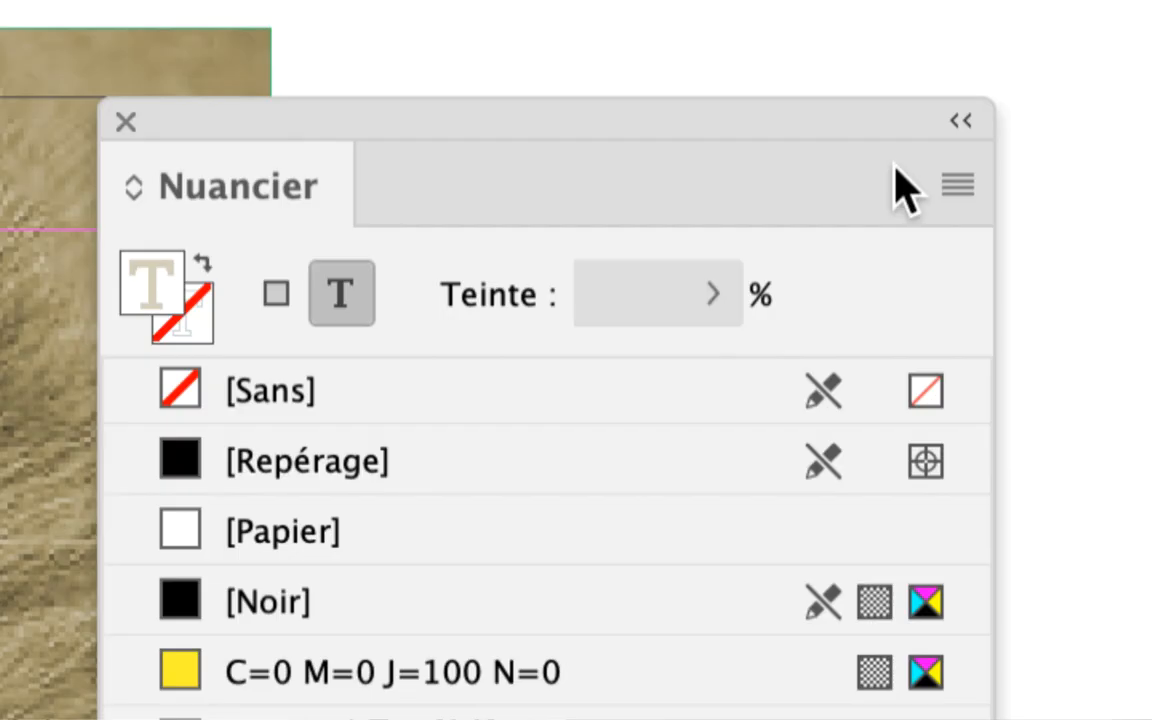
{"action": "left_click", "coordinate": [950, 190]}
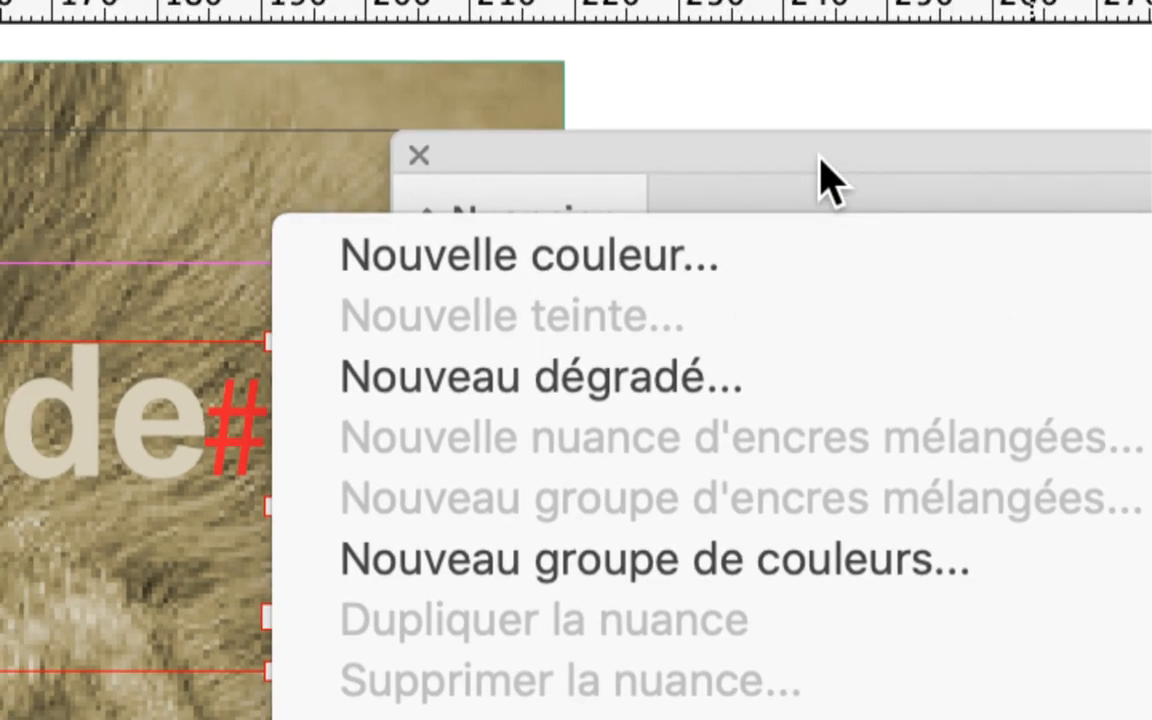
{"action": "left_click", "coordinate": [778, 99]}
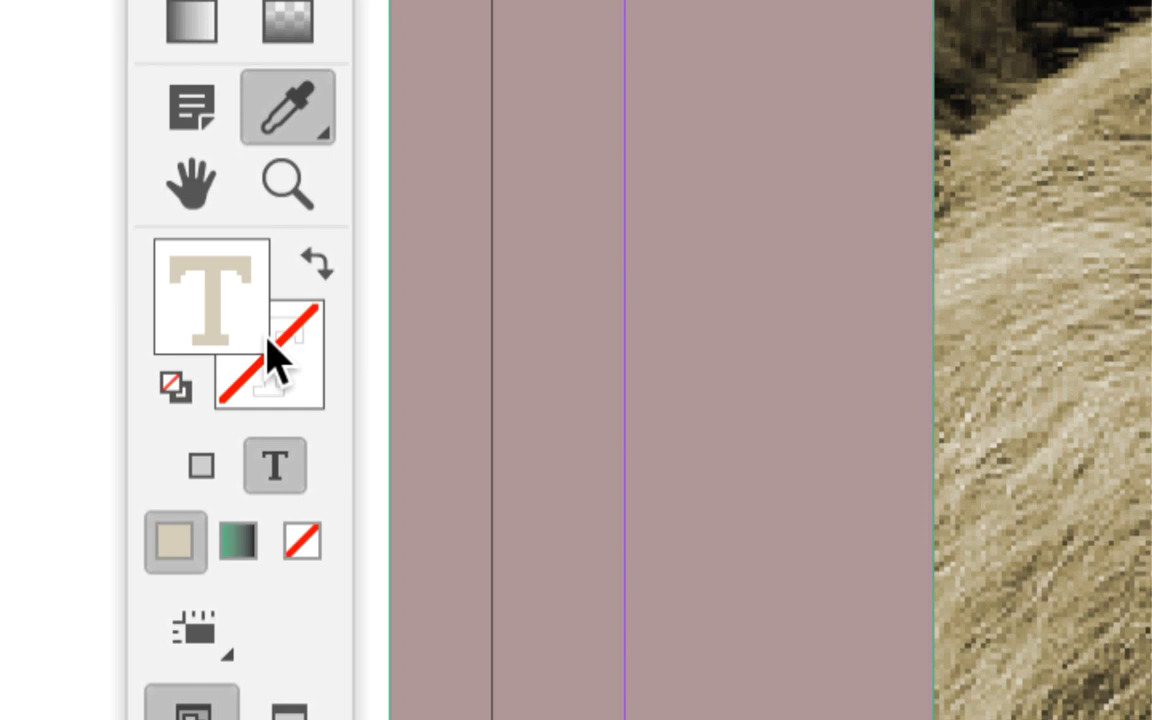
Step: Apply the [Papier] swatch to the title text's stroke and move the swatch list away from the title
{"action": "left_click", "coordinate": [276, 352]}
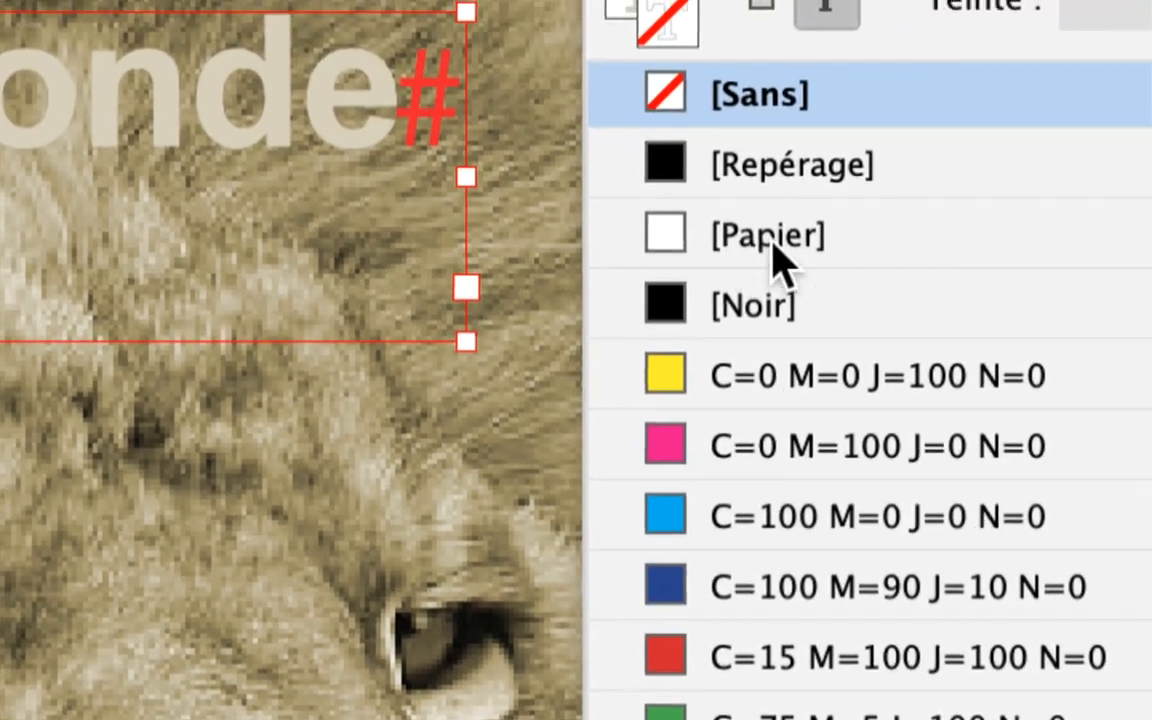
{"action": "left_click", "coordinate": [775, 255]}
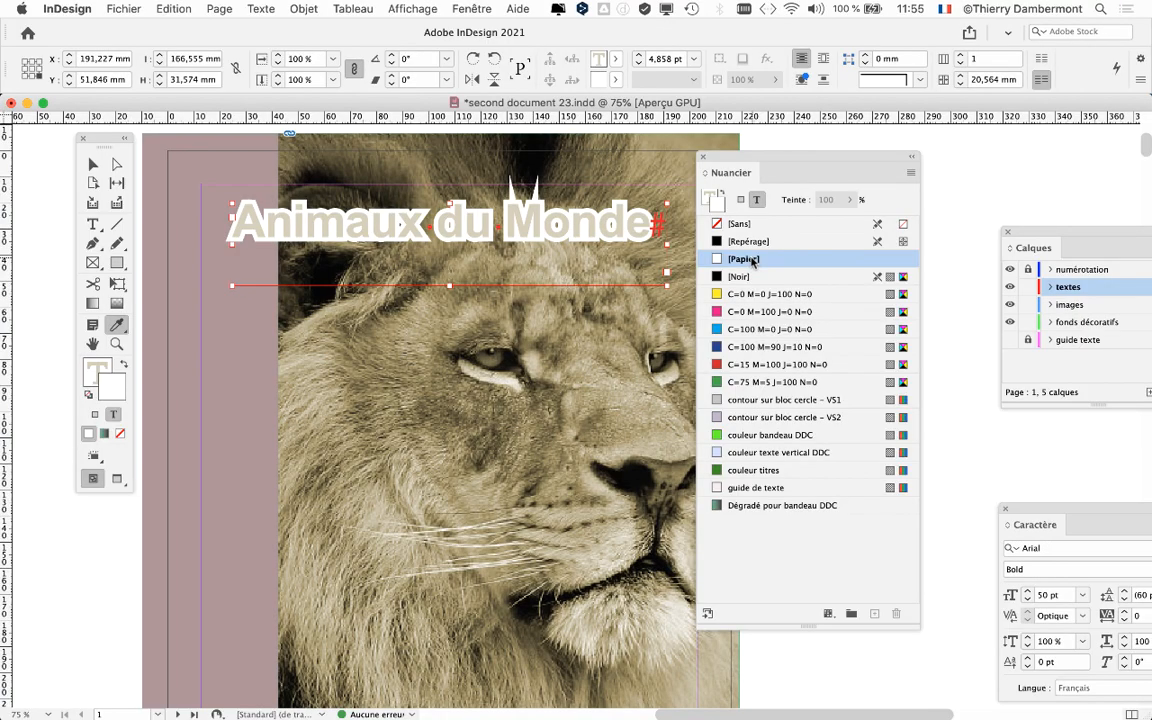
{"action": "left_click_drag", "start_coordinate": [750, 160], "coordinate": [231, 469]}
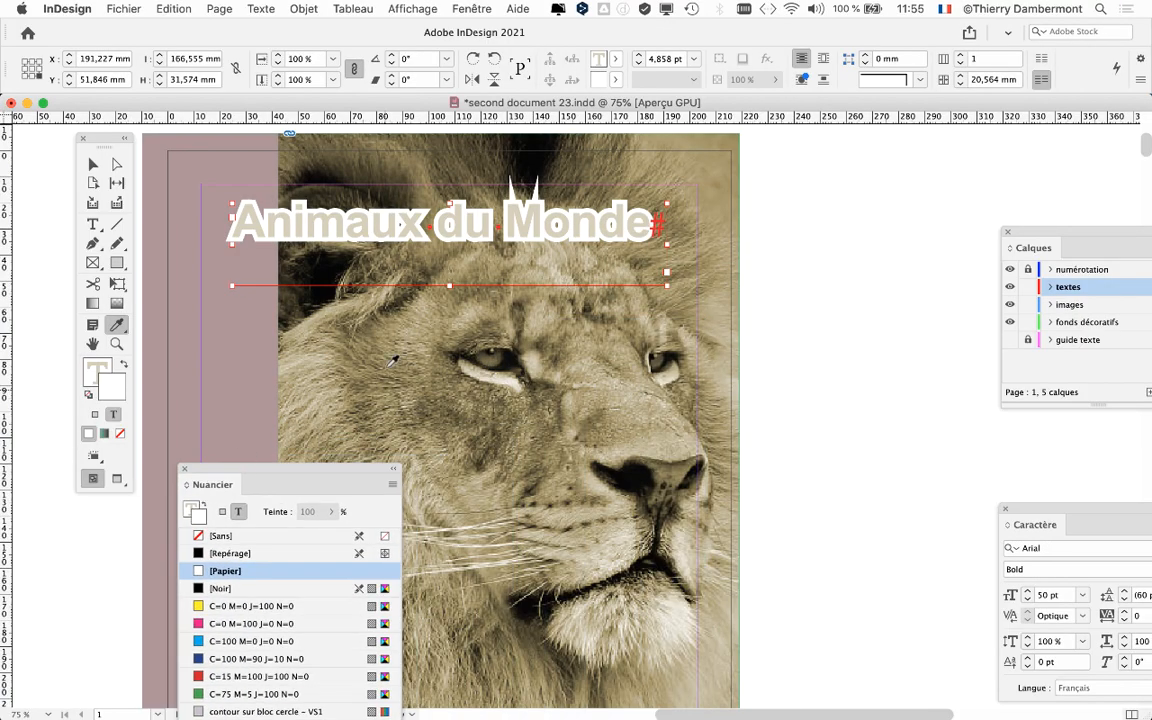
Step: Display the Contour (stroke) panel and place it beside the cover title, with the page at 100% zoom
{"action": "key", "text": "super+1"}
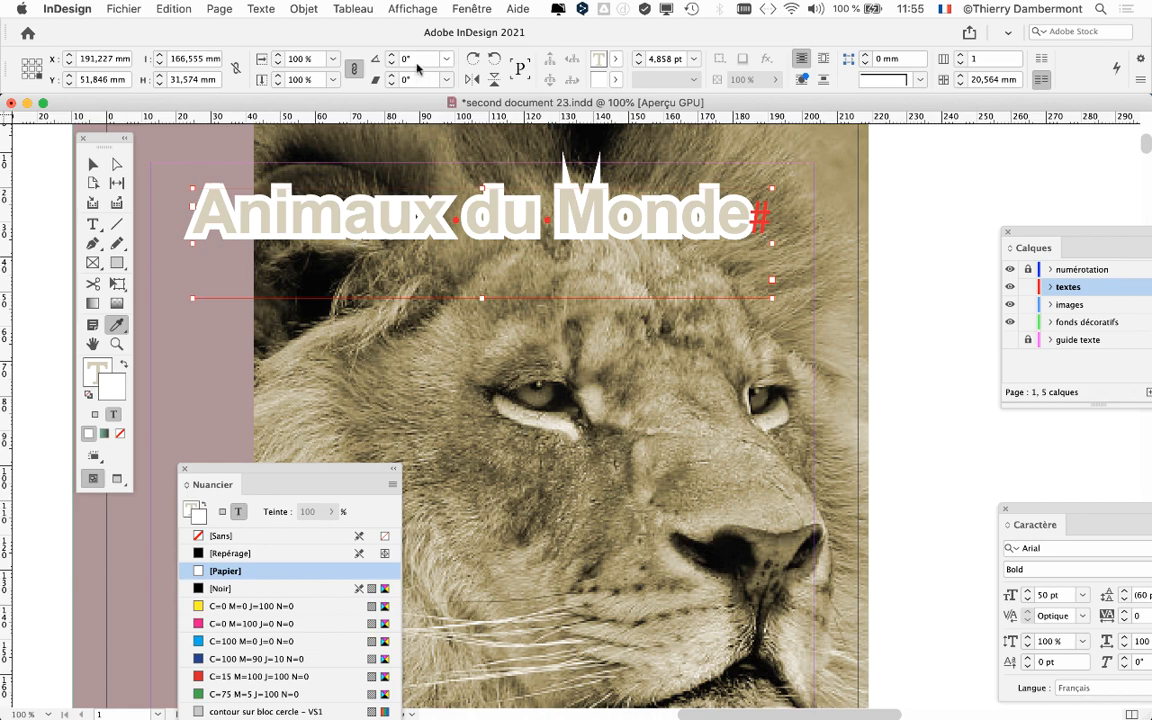
{"action": "left_click", "coordinate": [471, 8]}
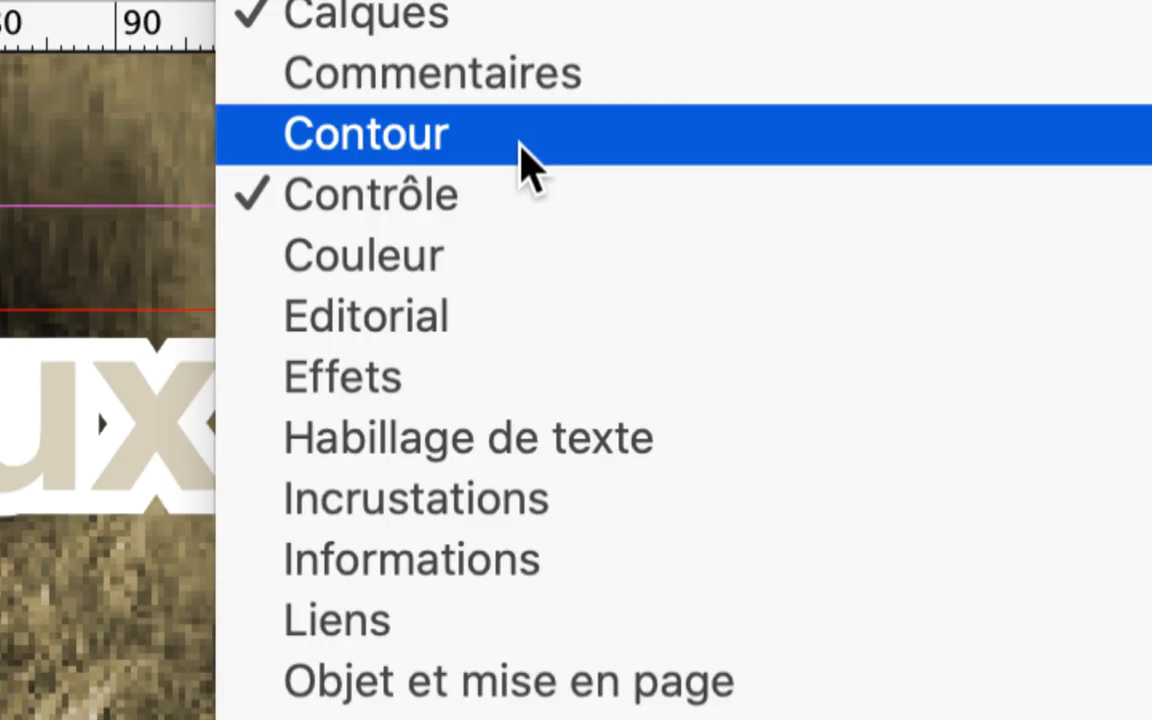
{"action": "left_click", "coordinate": [528, 165]}
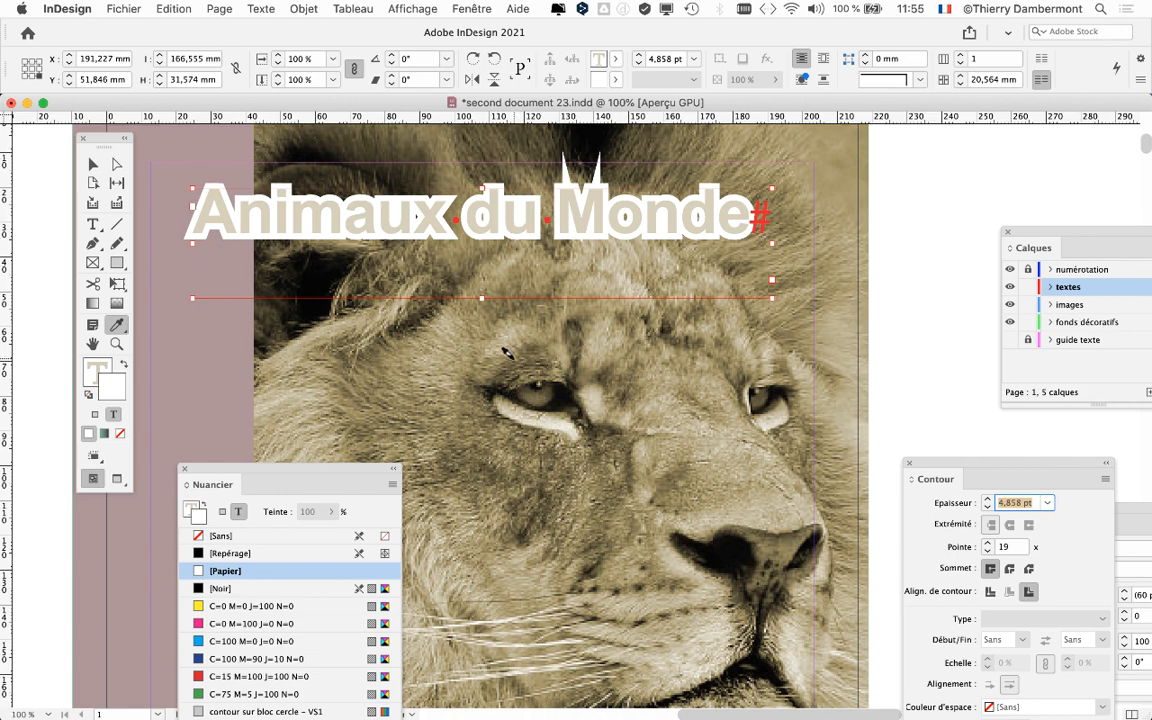
{"action": "left_click_drag", "start_coordinate": [936, 477], "coordinate": [729, 157]}
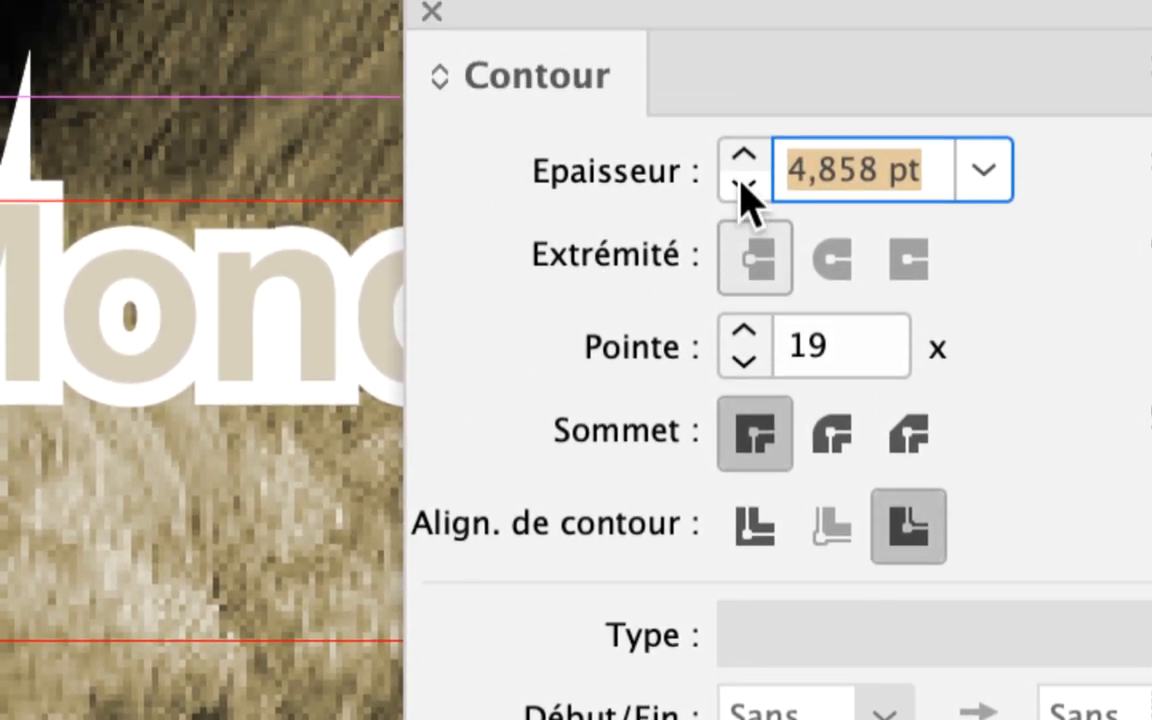
Step: Reduce the stroke weight (Epaisseur) of the title text to 2 pt
{"action": "left_click", "coordinate": [744, 94]}
{"action": "left_click", "coordinate": [744, 94]}
{"action": "left_click", "coordinate": [744, 94]}
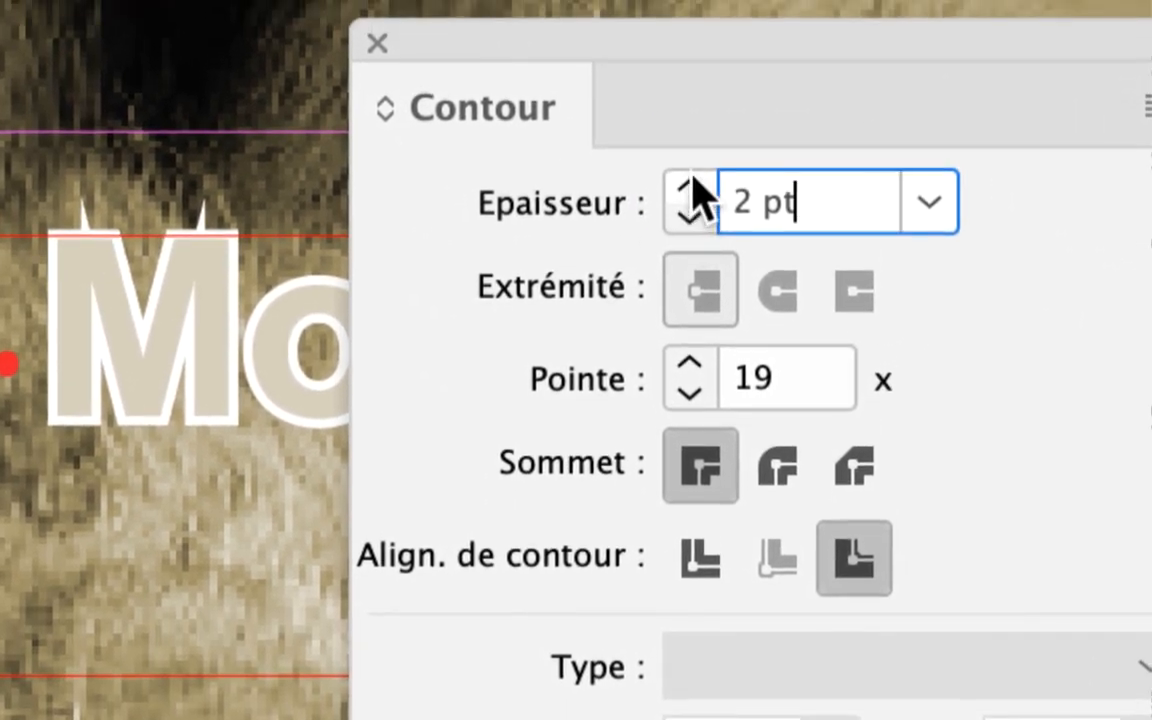
{"action": "left_click", "coordinate": [734, 171]}
{"action": "left_click", "coordinate": [693, 183]}
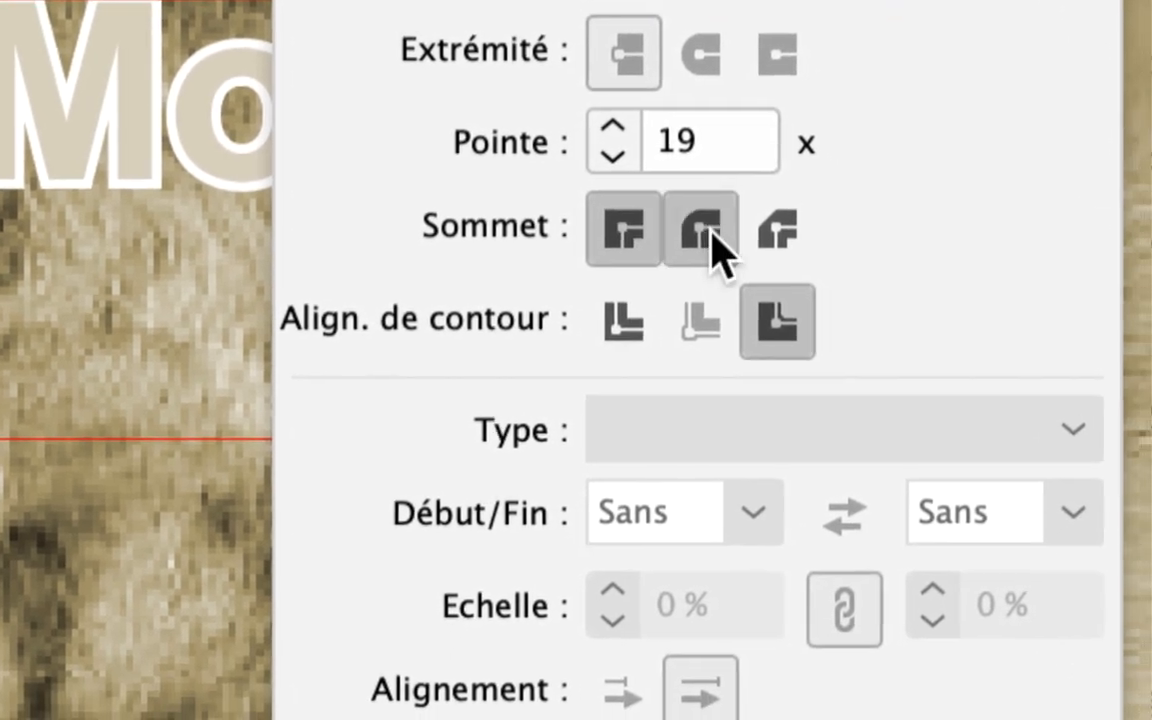
Step: Try the round join on the title's stroke, return to the mitre join and uncover more of the title
{"action": "left_click", "coordinate": [712, 240]}
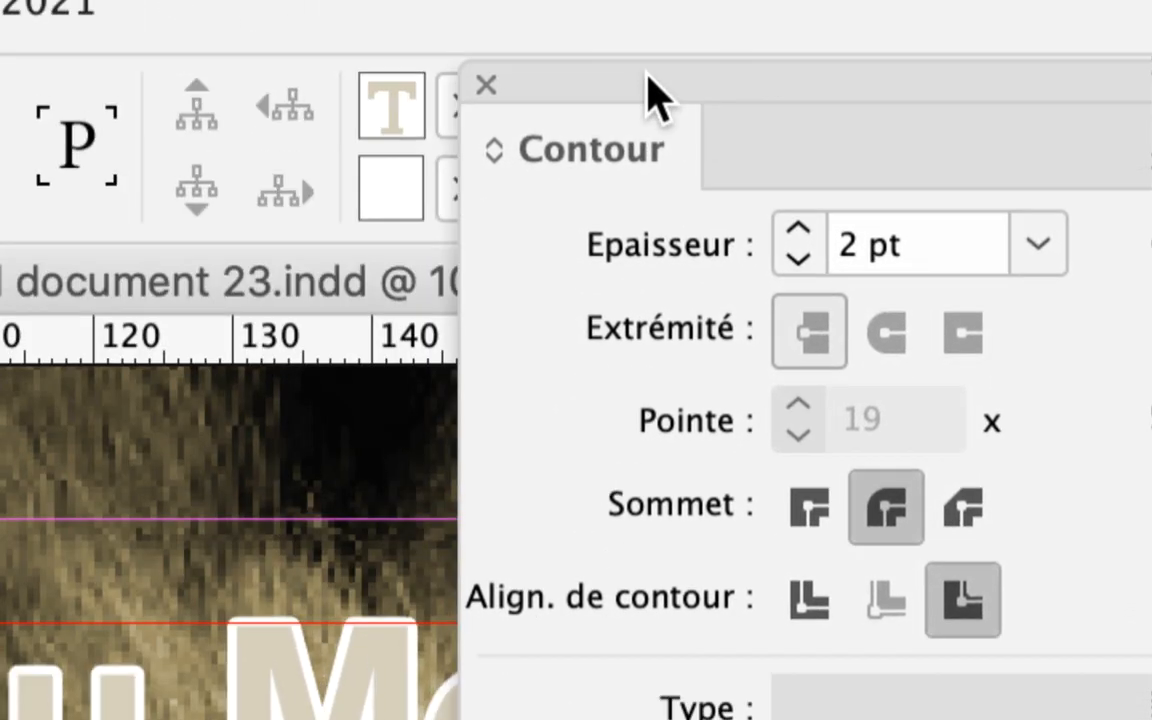
{"action": "left_click", "coordinate": [810, 508]}
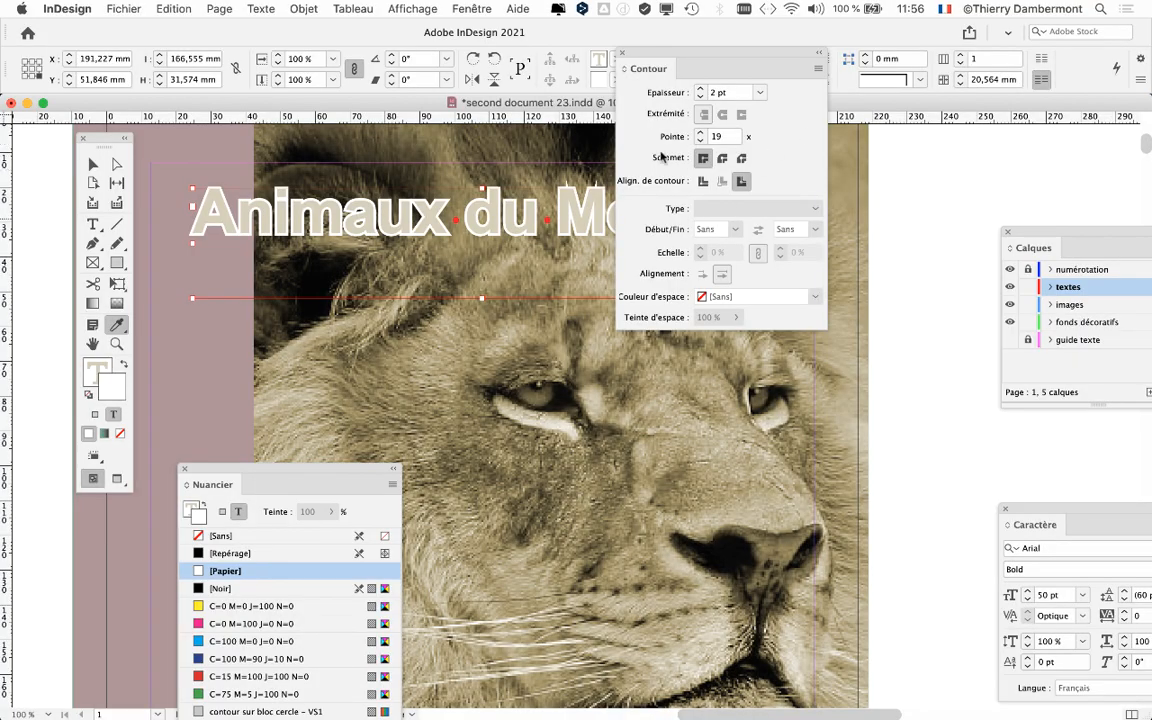
{"action": "left_click_drag", "start_coordinate": [663, 51], "coordinate": [733, 151]}
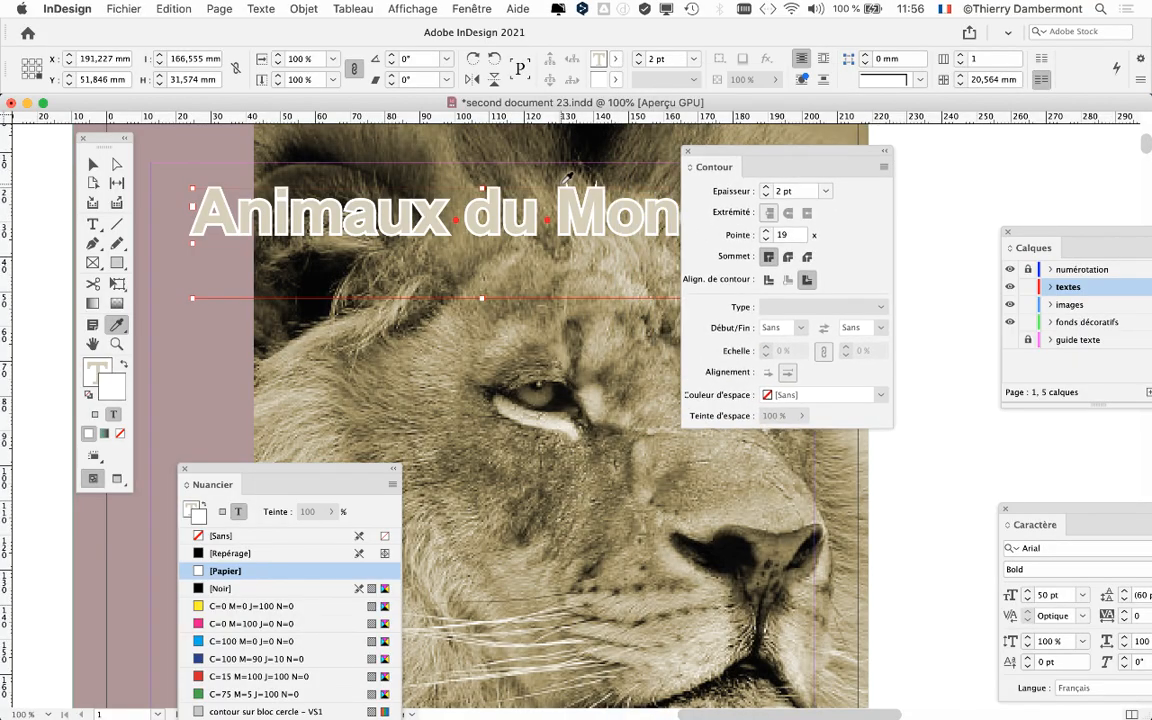
Step: Set the mitre limit (Pointe) of the title's stroke to 1 to remove the spikes on the M
{"action": "scroll", "coordinate": [563, 182], "scroll_direction": "up", "scroll_amount": 4}
{"action": "scroll", "coordinate": [563, 182], "scroll_direction": "up", "scroll_amount": 1}
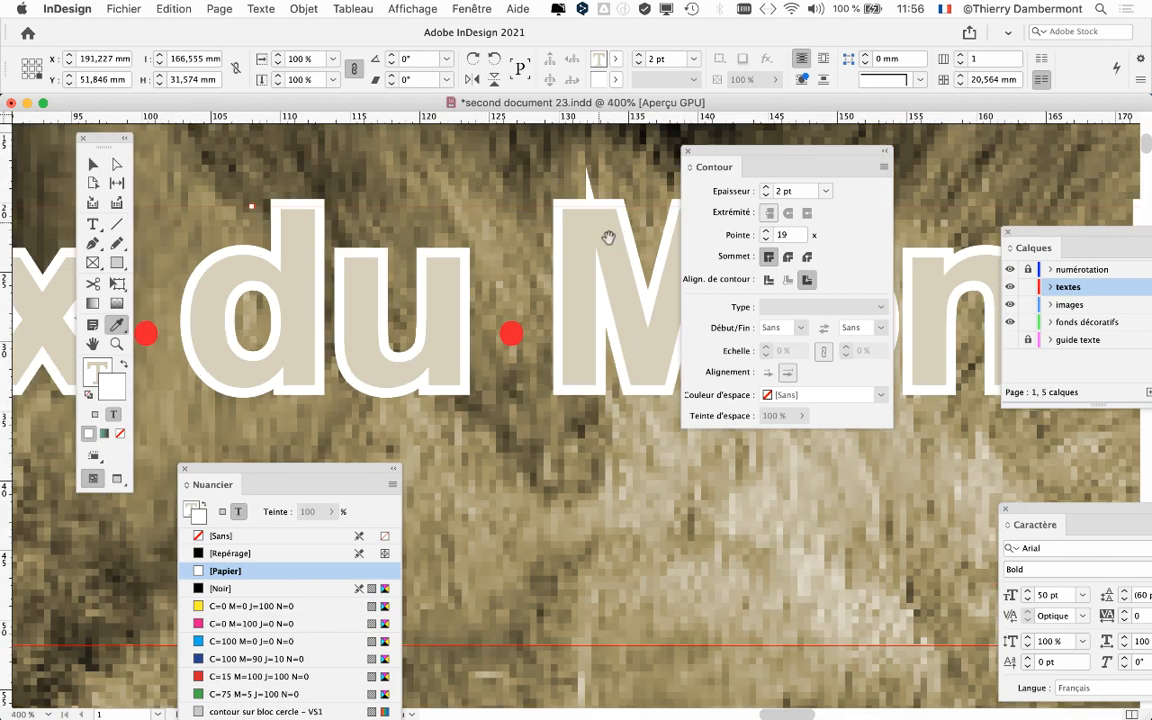
{"action": "left_click_drag", "start_coordinate": [607, 237], "coordinate": [380, 219]}
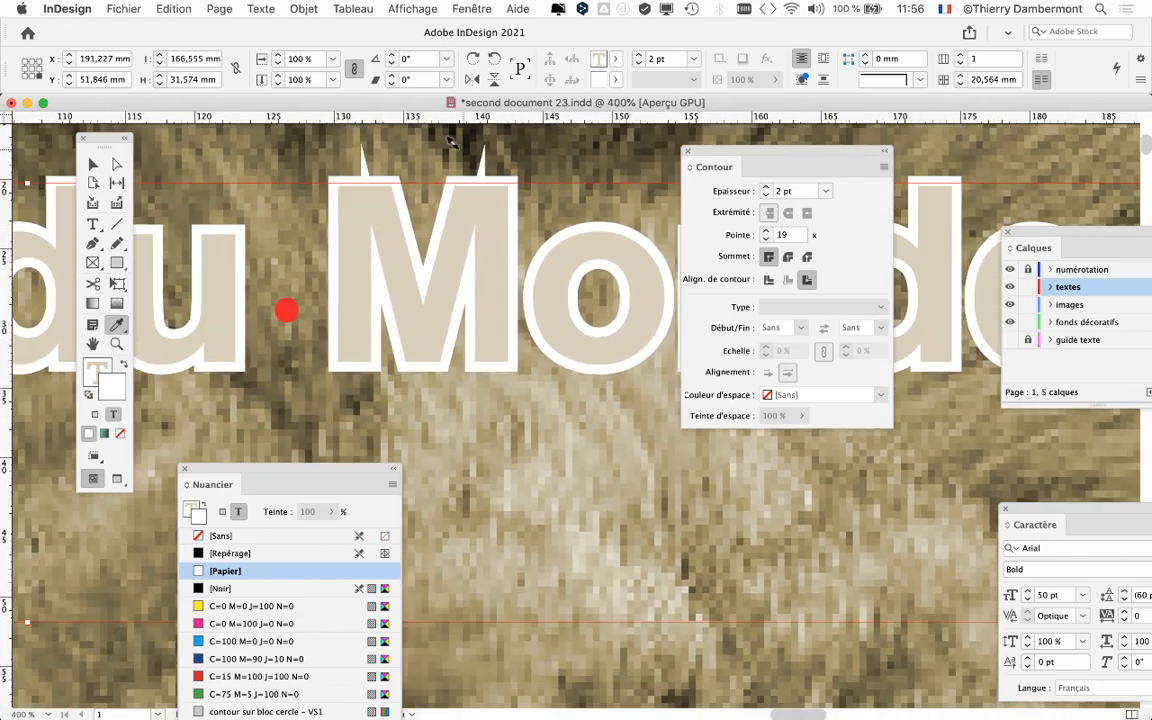
{"action": "scroll", "coordinate": [588, 350], "scroll_direction": "up", "scroll_amount": 1}
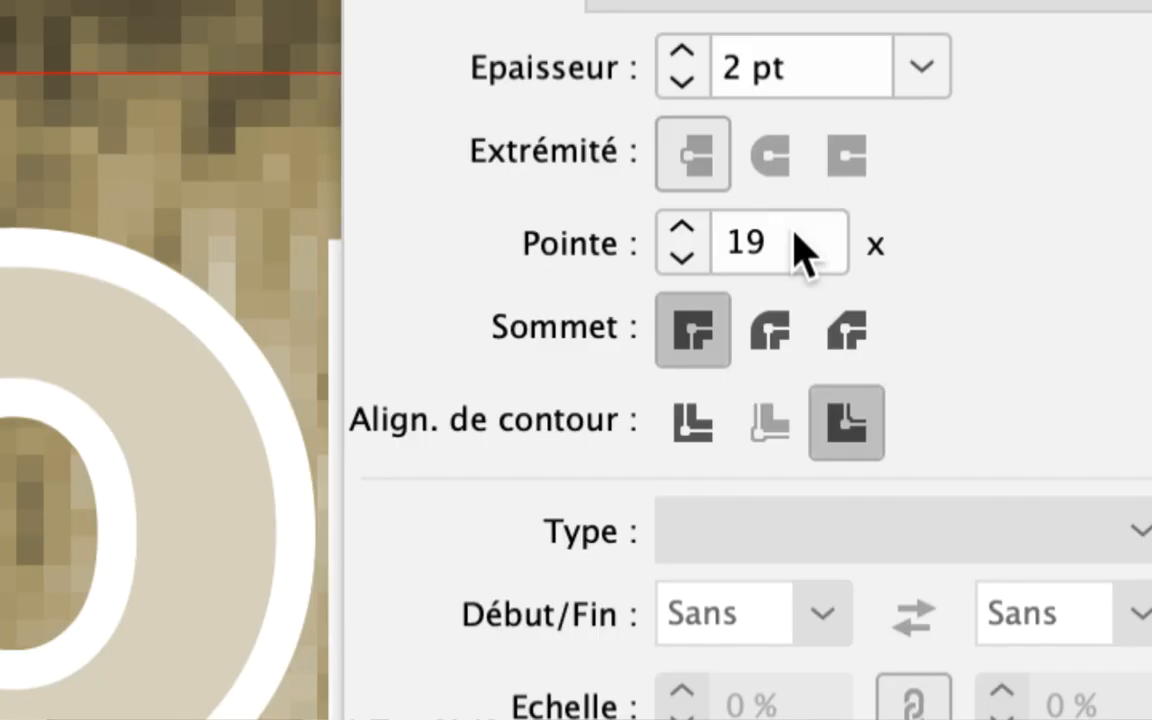
{"action": "left_click_drag", "start_coordinate": [800, 250], "coordinate": [712, 252]}
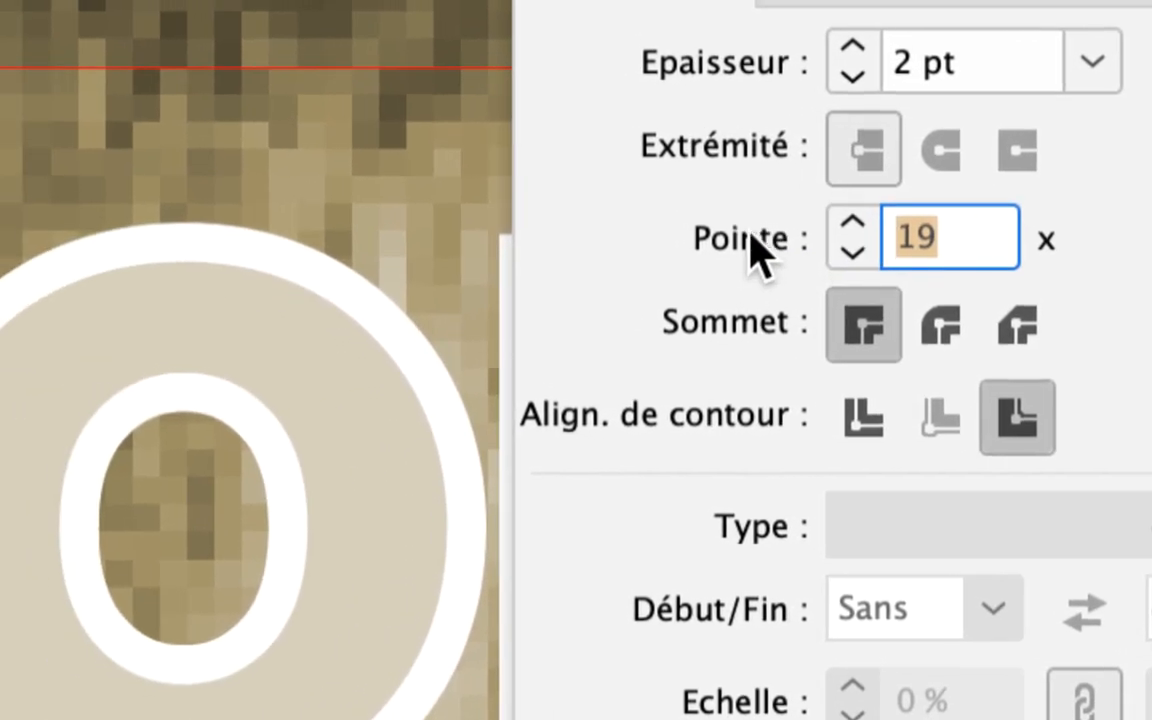
{"action": "type", "text": "1"}
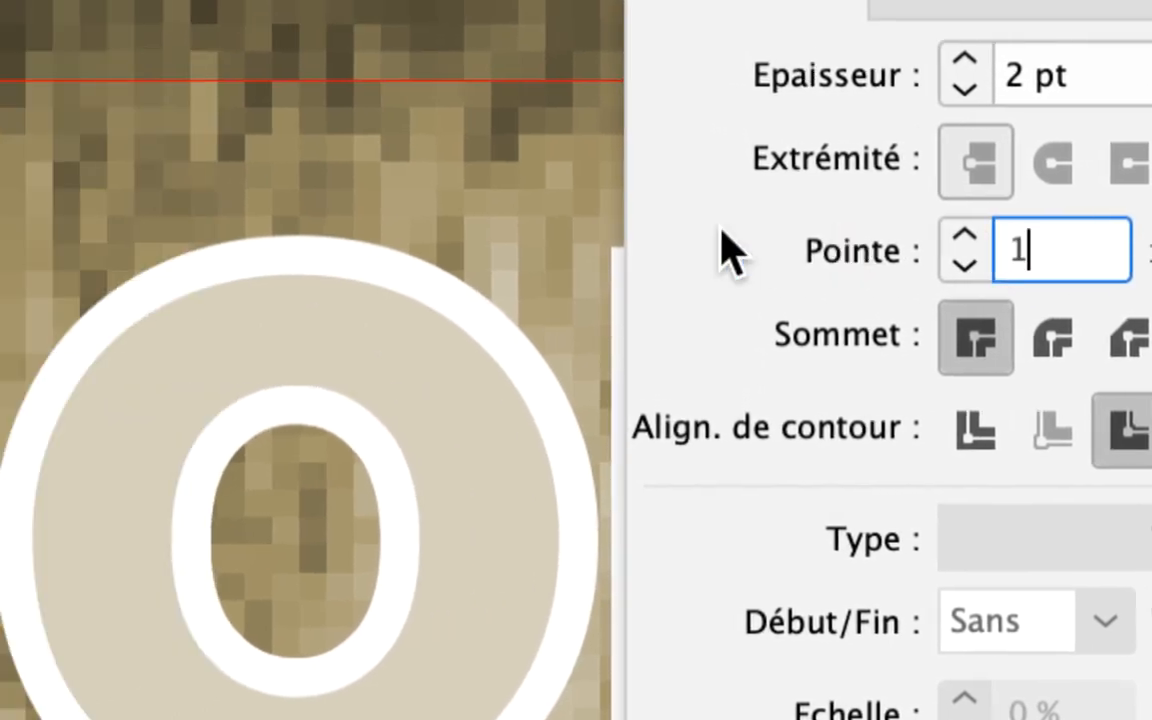
{"action": "key", "text": "shift+Tab"}
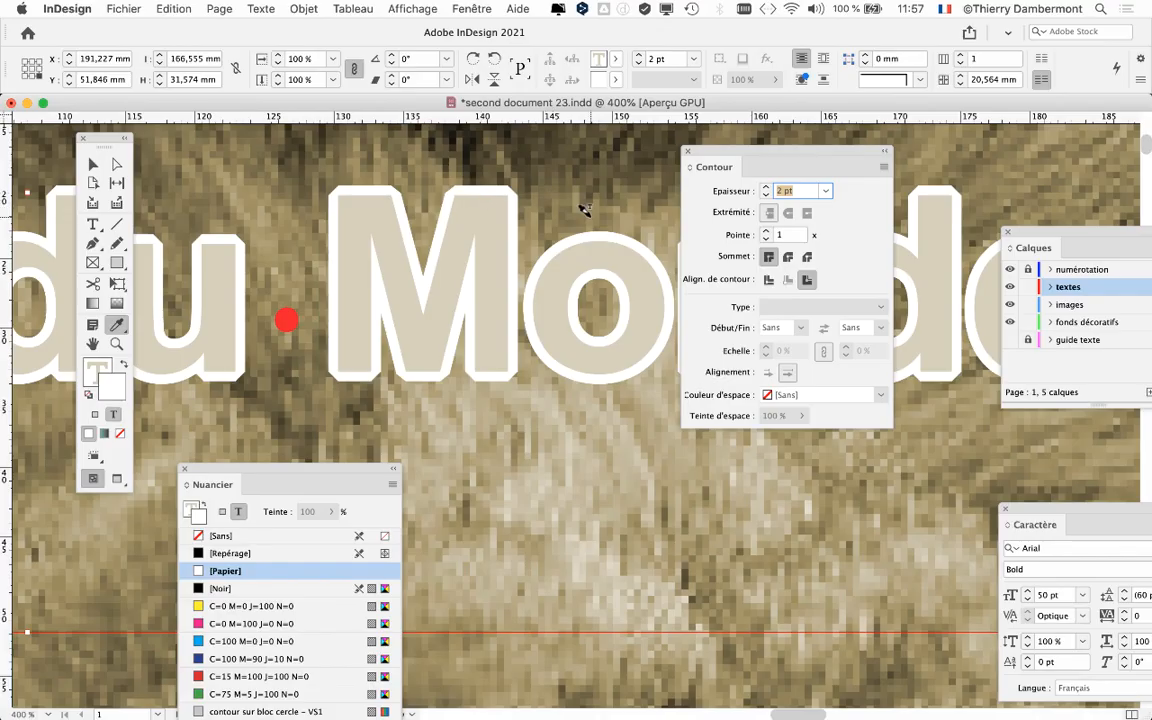
{"action": "left_click", "coordinate": [946, 299]}
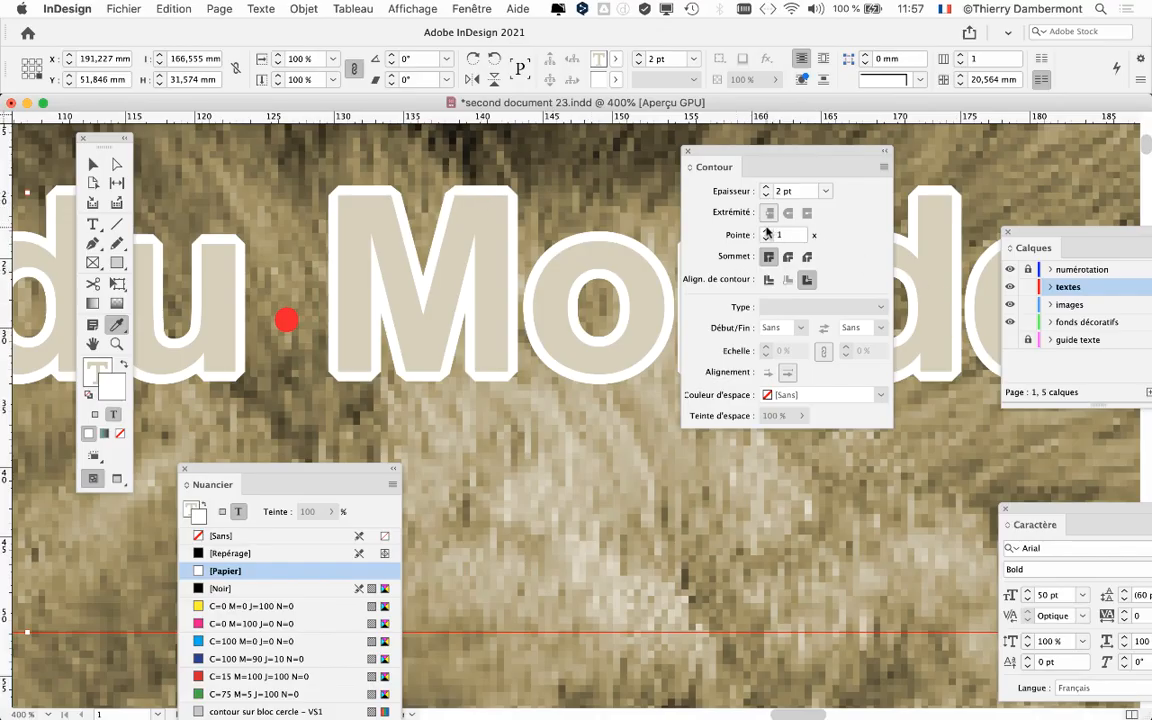
Step: Set the title stroke's mitre limit to 2 and compare centred alignment with outside alignment, keeping the stroke outside the letters
{"action": "left_click", "coordinate": [767, 231]}
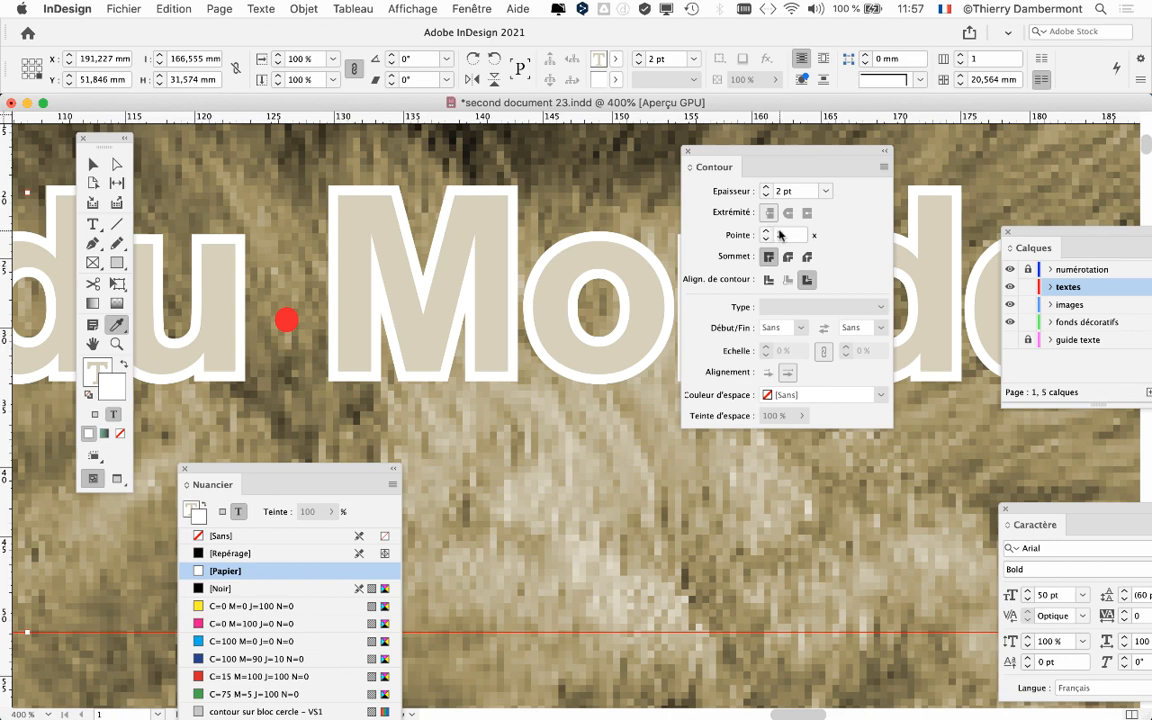
{"action": "left_click", "coordinate": [766, 238]}
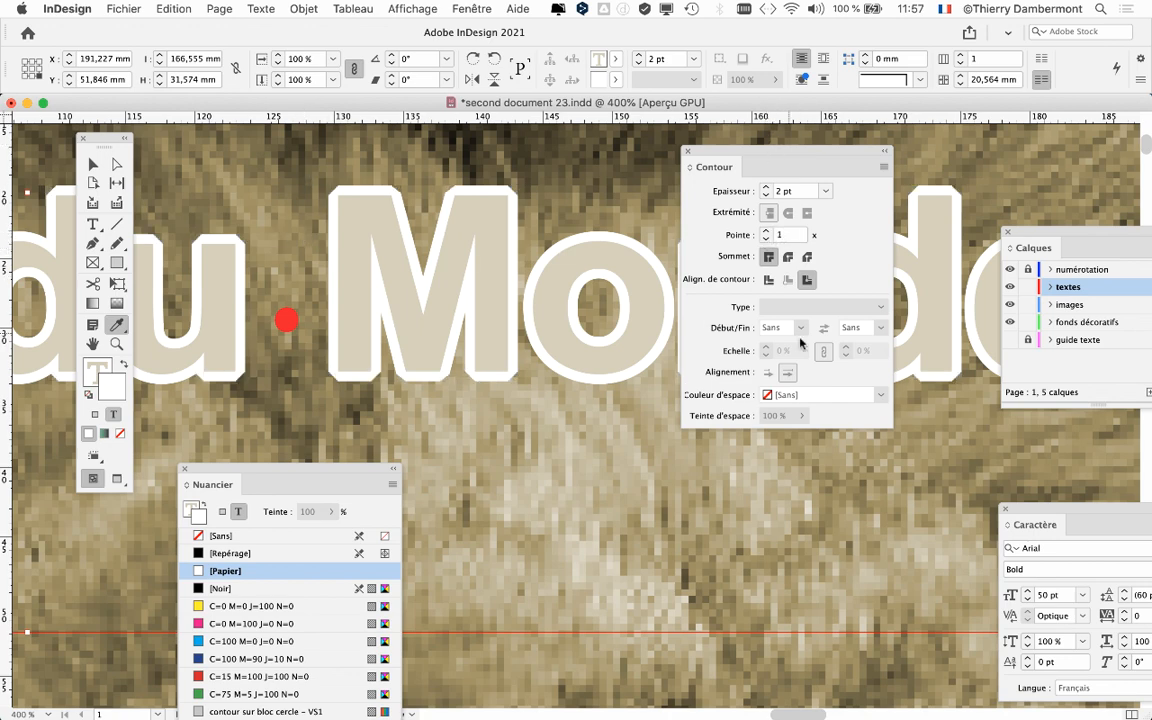
{"action": "left_click", "coordinate": [766, 230]}
{"action": "left_click", "coordinate": [769, 281]}
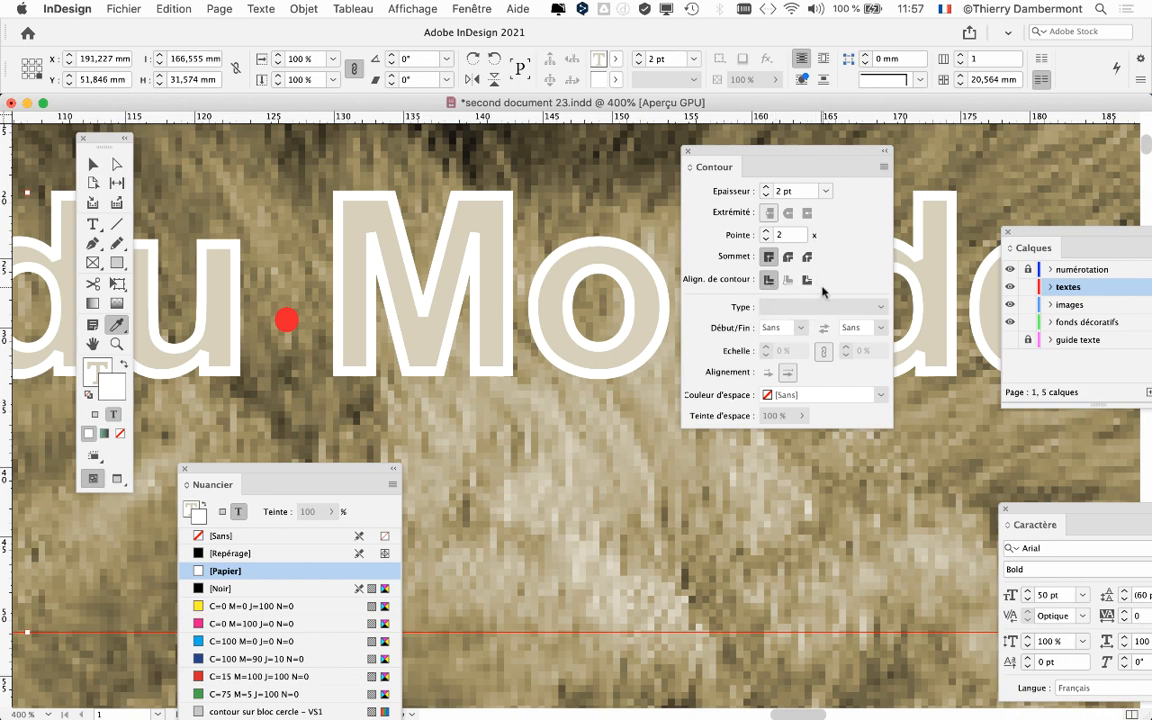
{"action": "left_click", "coordinate": [807, 280]}
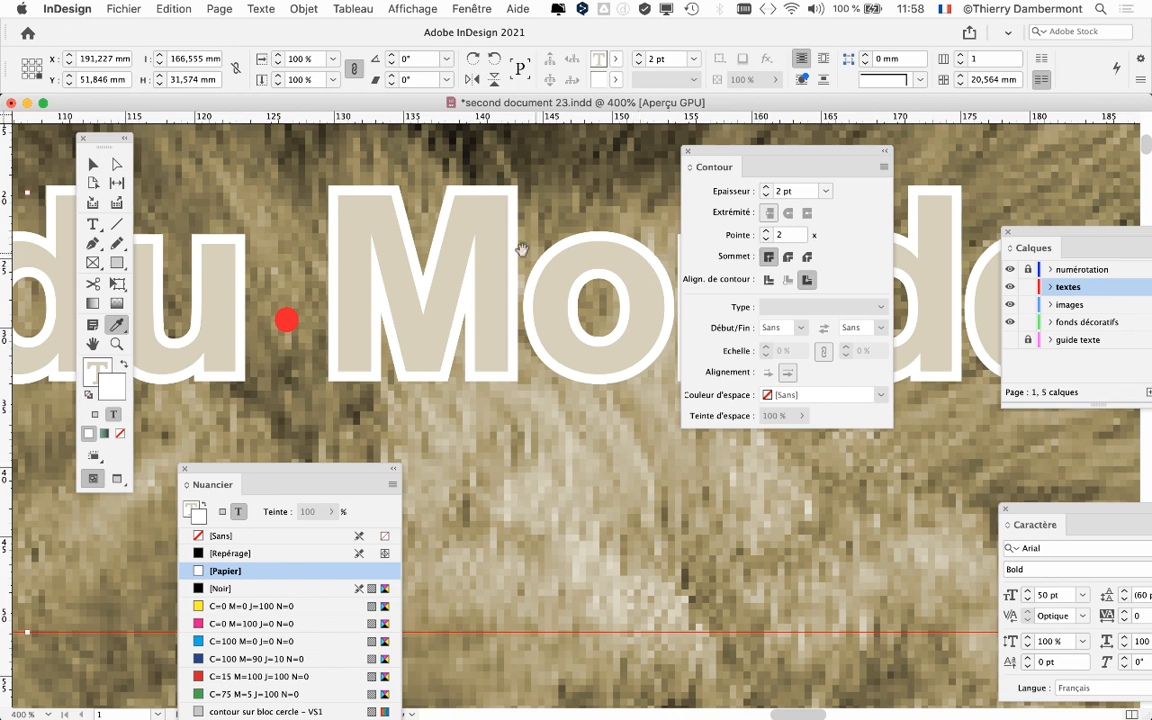
Step: Move the Contour panel clear of the word "Monde" and bring the whole title into view
{"action": "left_click_drag", "start_coordinate": [520, 249], "coordinate": [622, 291]}
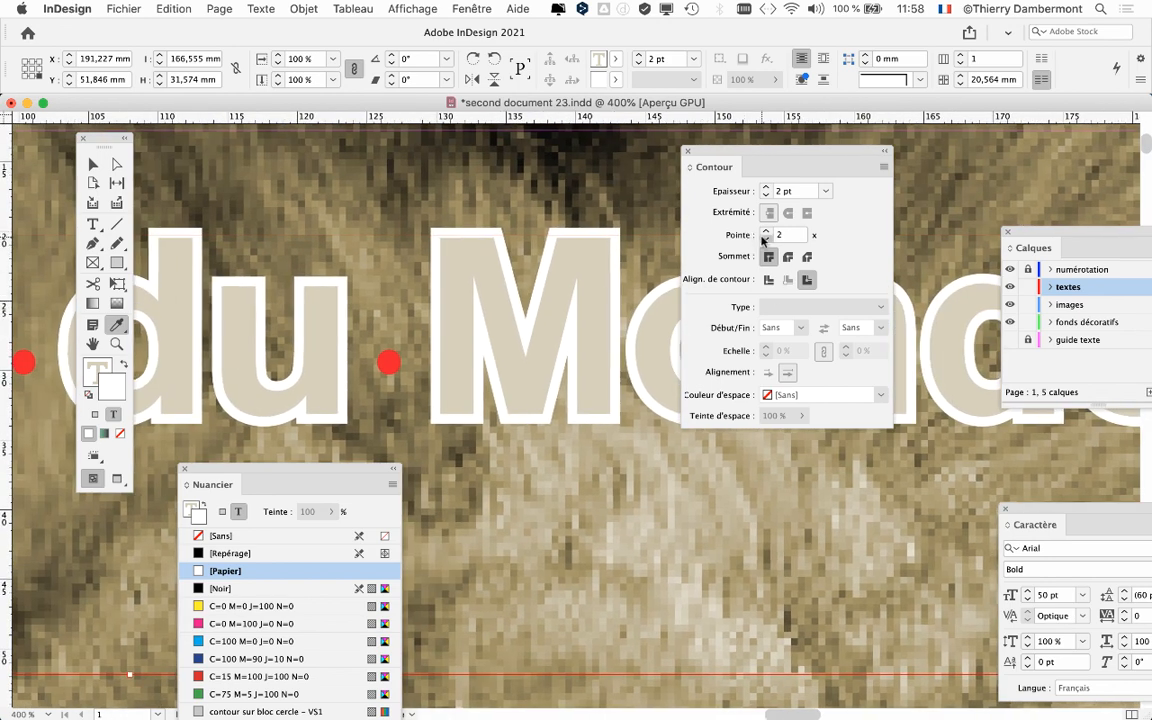
{"action": "left_click", "coordinate": [765, 239]}
{"action": "left_click_drag", "start_coordinate": [716, 157], "coordinate": [974, 138]}
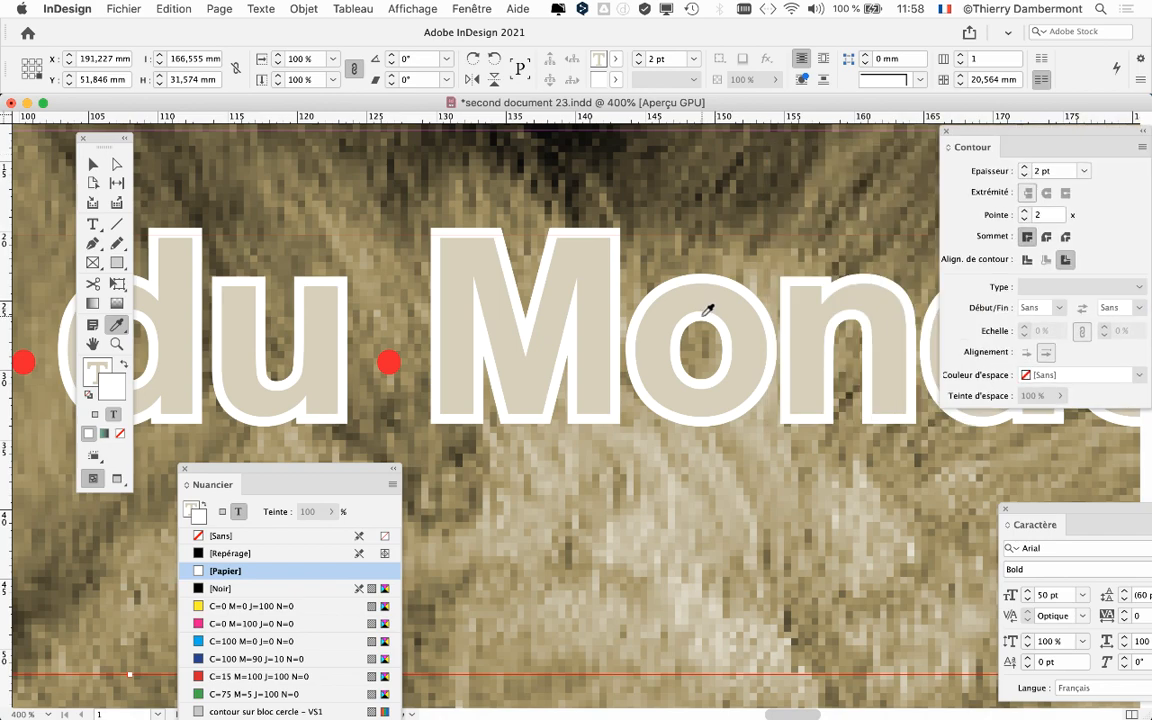
{"action": "scroll", "coordinate": [712, 318], "scroll_direction": "down", "scroll_amount": 2}
{"action": "scroll", "coordinate": [712, 322], "scroll_direction": "down", "scroll_amount": 2}
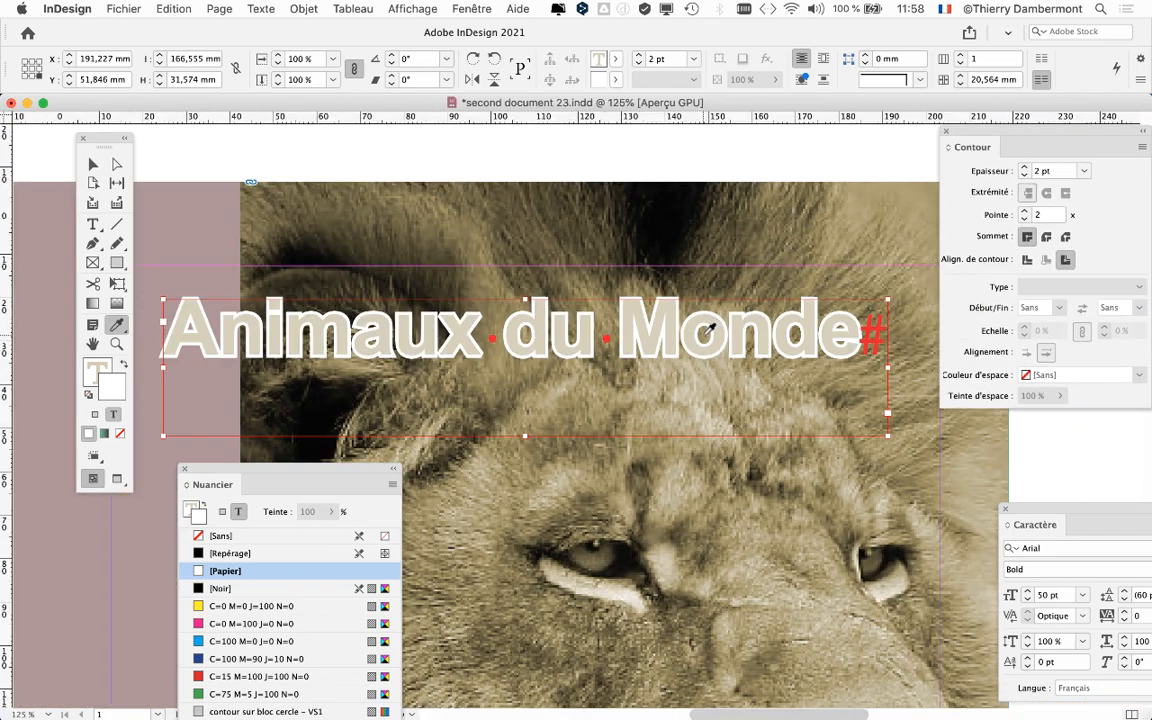
Step: Try a 0 pt stroke weight on the title and bring the Contour panel closer to the text
{"action": "scroll", "coordinate": [712, 330], "scroll_direction": "down", "scroll_amount": 1}
{"action": "double_click", "coordinate": [1029, 174]}
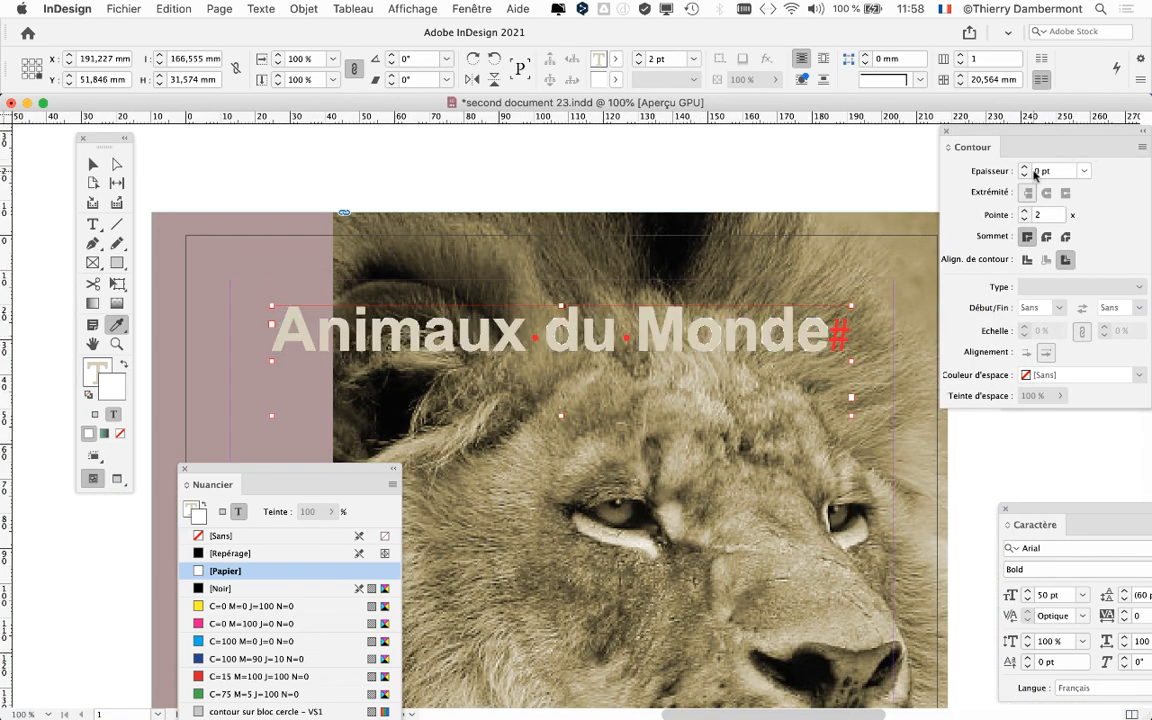
{"action": "left_click_drag", "start_coordinate": [999, 131], "coordinate": [893, 213]}
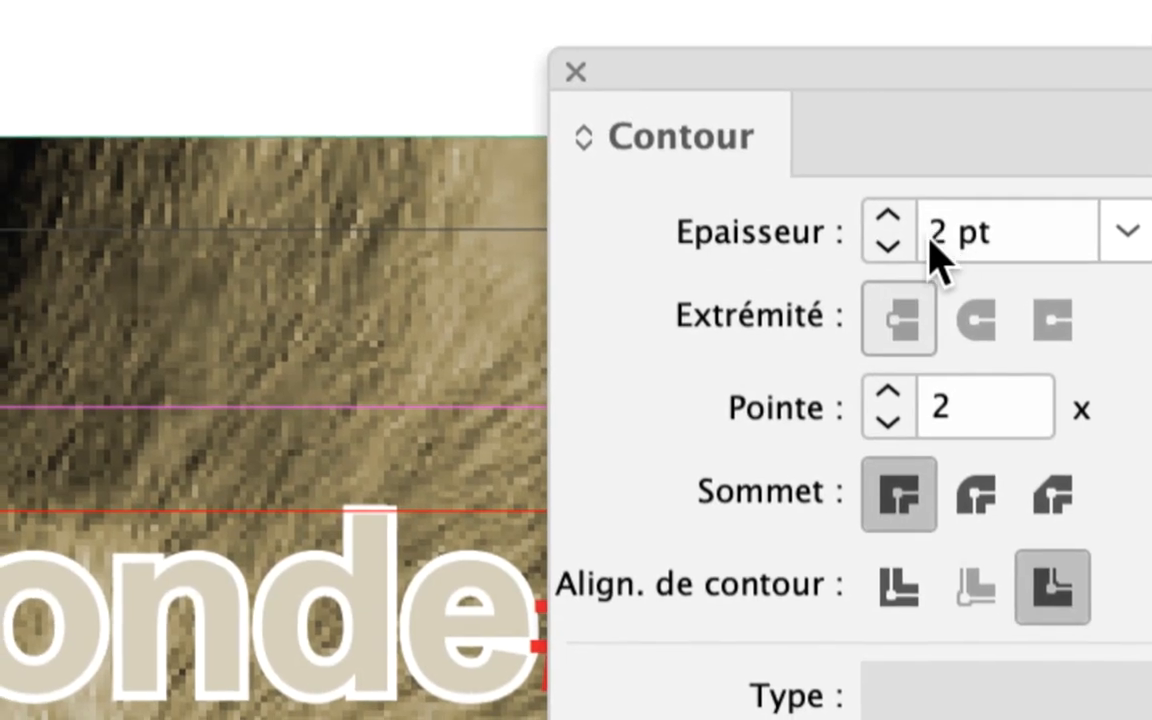
Step: Set the stroke weight of the title text to 1,4 pt
{"action": "left_click", "coordinate": [933, 240]}
{"action": "double_click", "coordinate": [933, 238]}
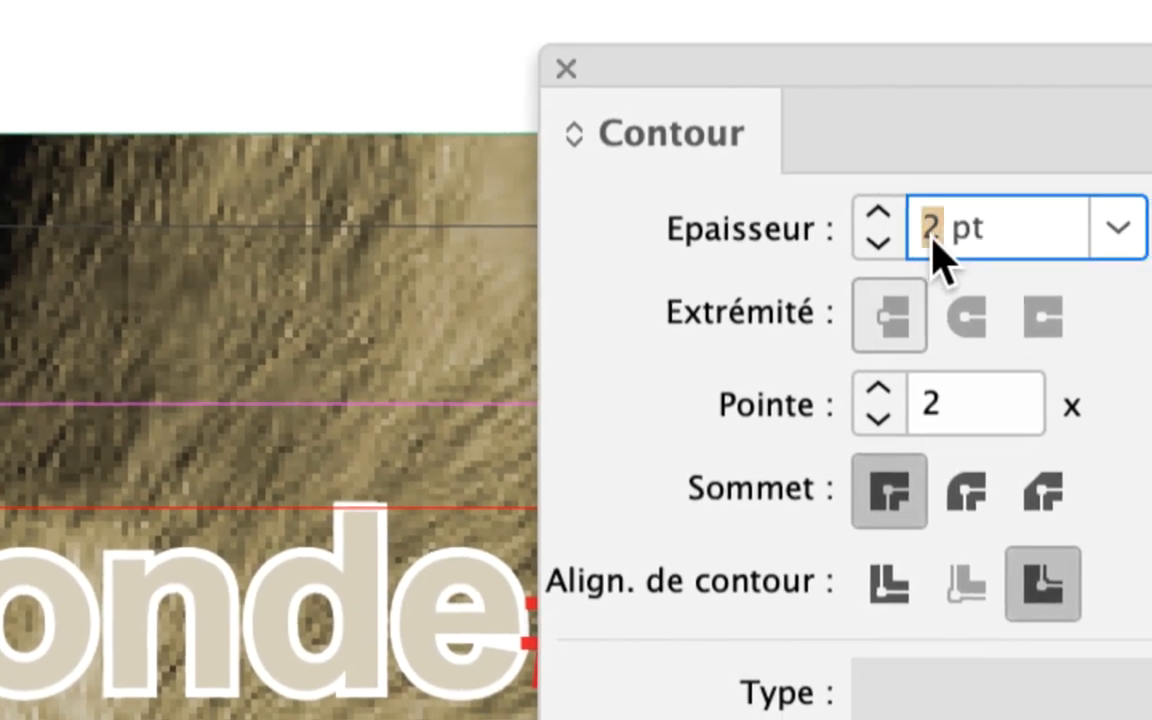
{"action": "type", "text": "1,4"}
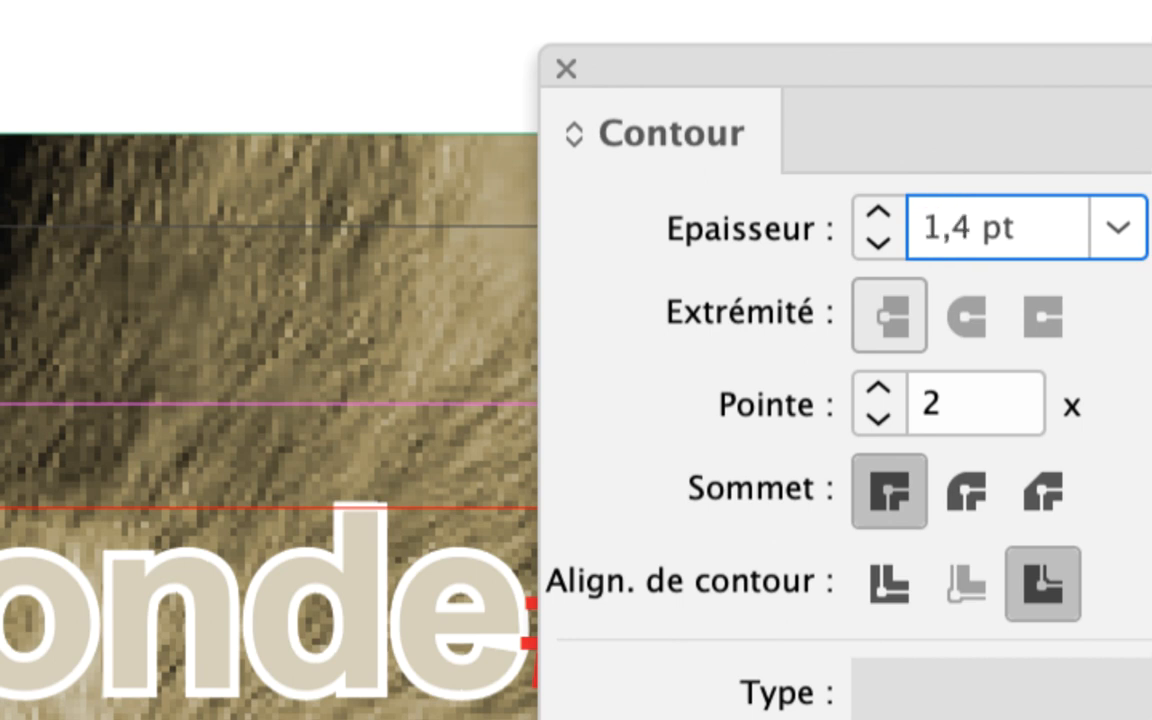
{"action": "key", "text": "Tab"}
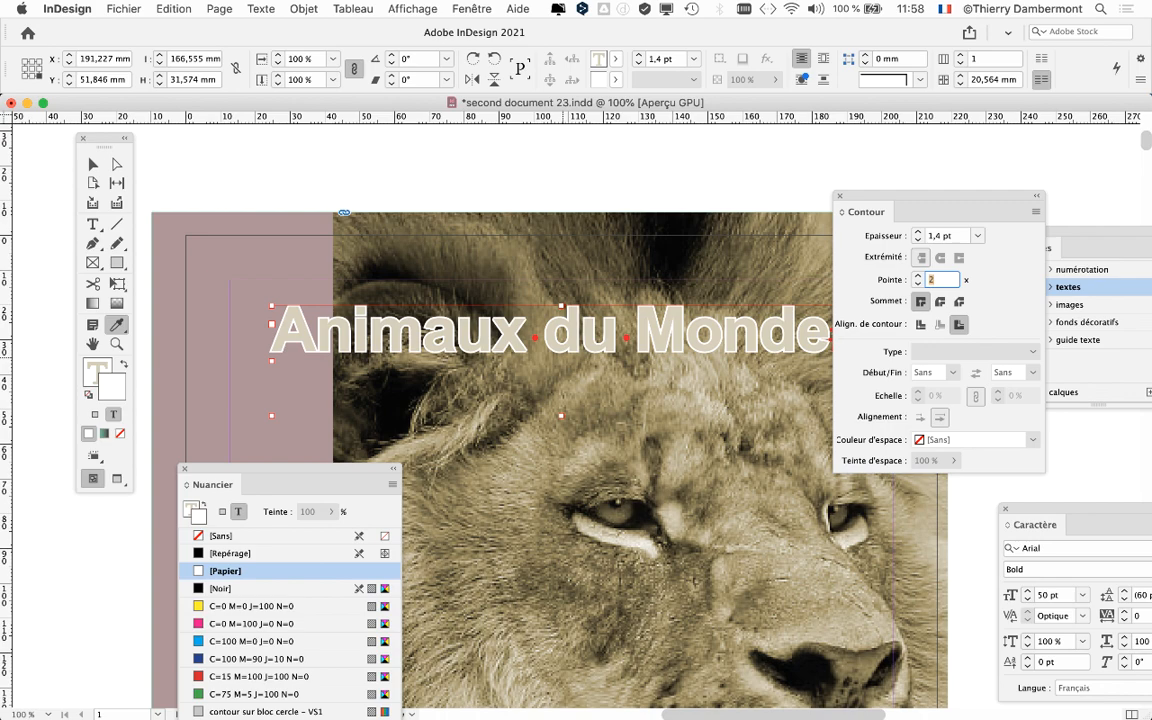
Step: Examine the thin white stroke around the title letters at closer magnifications and switch to the Selection tool
{"action": "key", "text": "super+plus"}
{"action": "key", "text": "super+plus"}
{"action": "key", "text": "super+plus"}
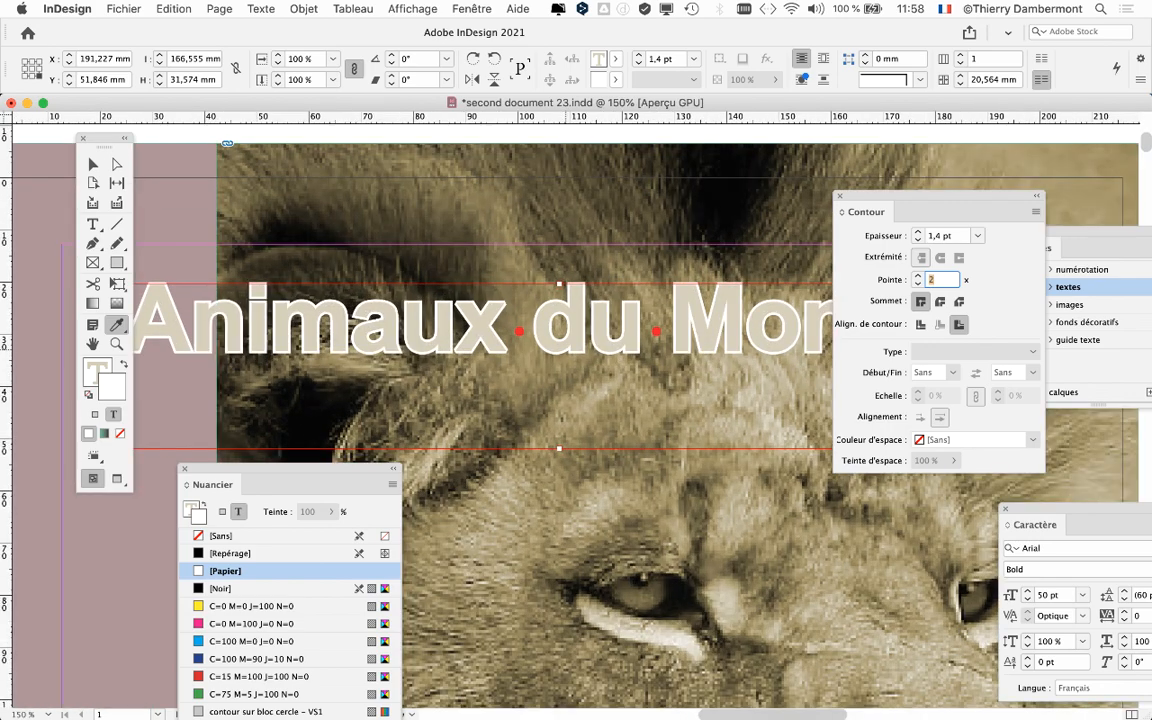
{"action": "key", "text": "space"}
{"action": "left_click", "coordinate": [606, 351]}
{"action": "left_click", "coordinate": [606, 386]}
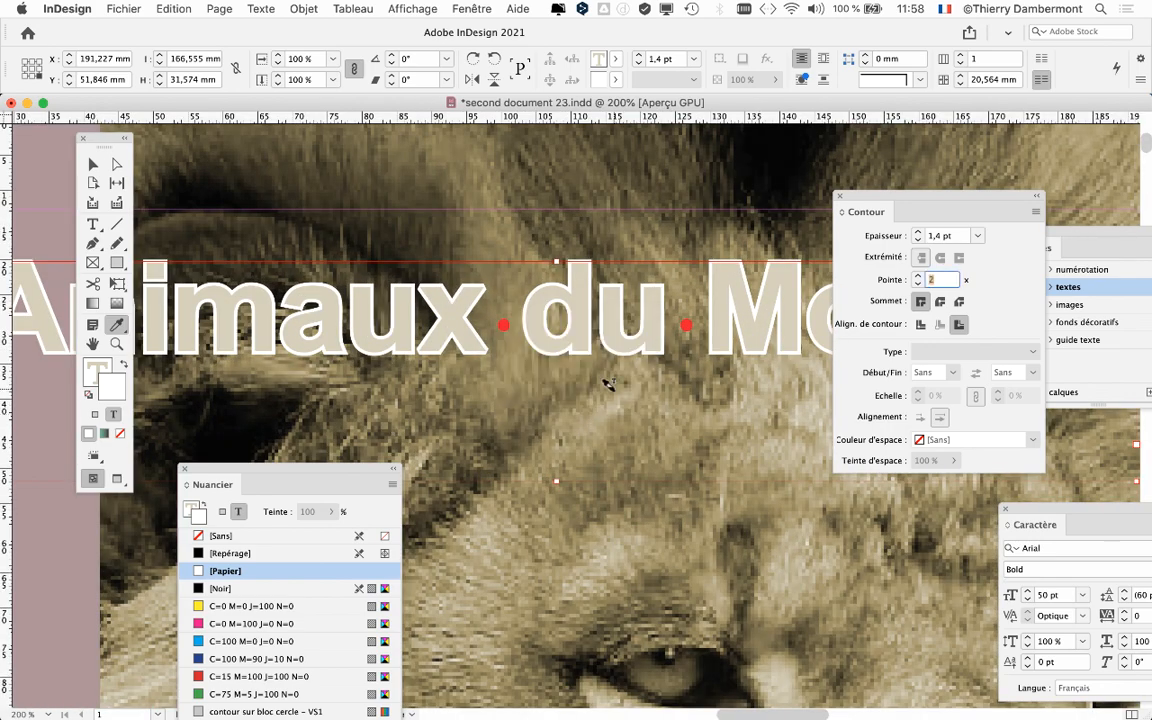
{"action": "key", "text": "space"}
{"action": "left_click", "coordinate": [641, 353]}
{"action": "key", "text": "Return"}
{"action": "left_click", "coordinate": [94, 165]}
{"action": "scroll", "coordinate": [654, 431], "scroll_direction": "down", "scroll_amount": 2}
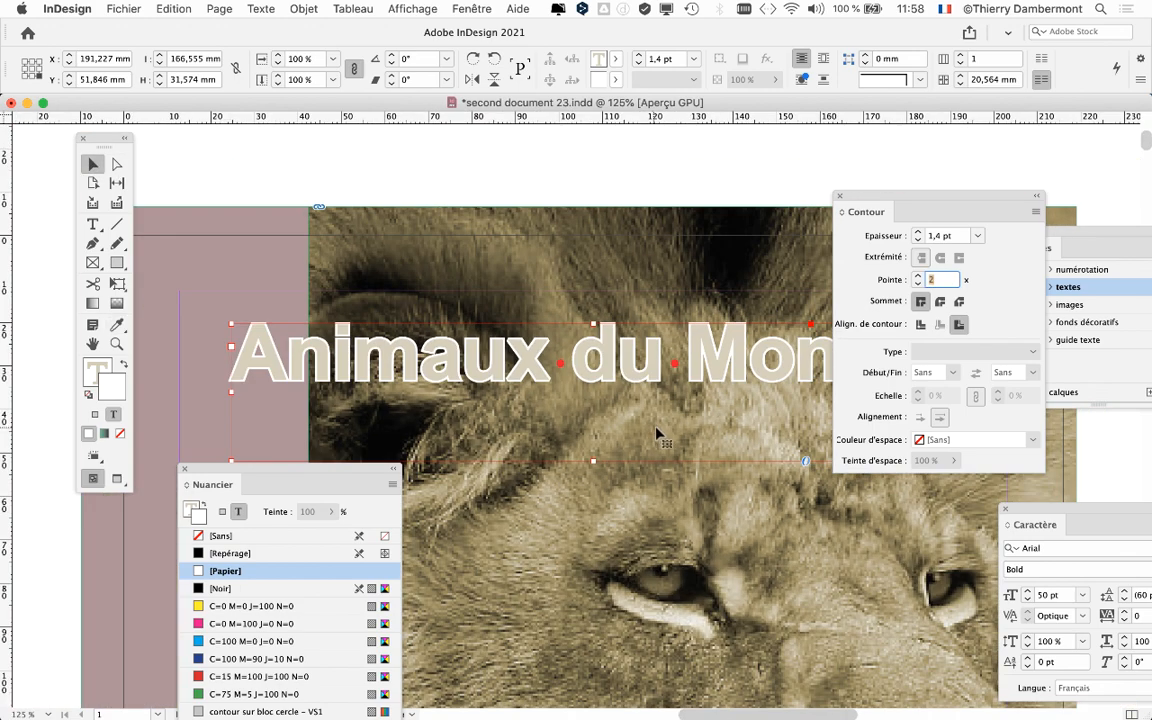
{"action": "key", "text": "space"}
{"action": "left_click", "coordinate": [676, 426]}
{"action": "left_click", "coordinate": [608, 387]}
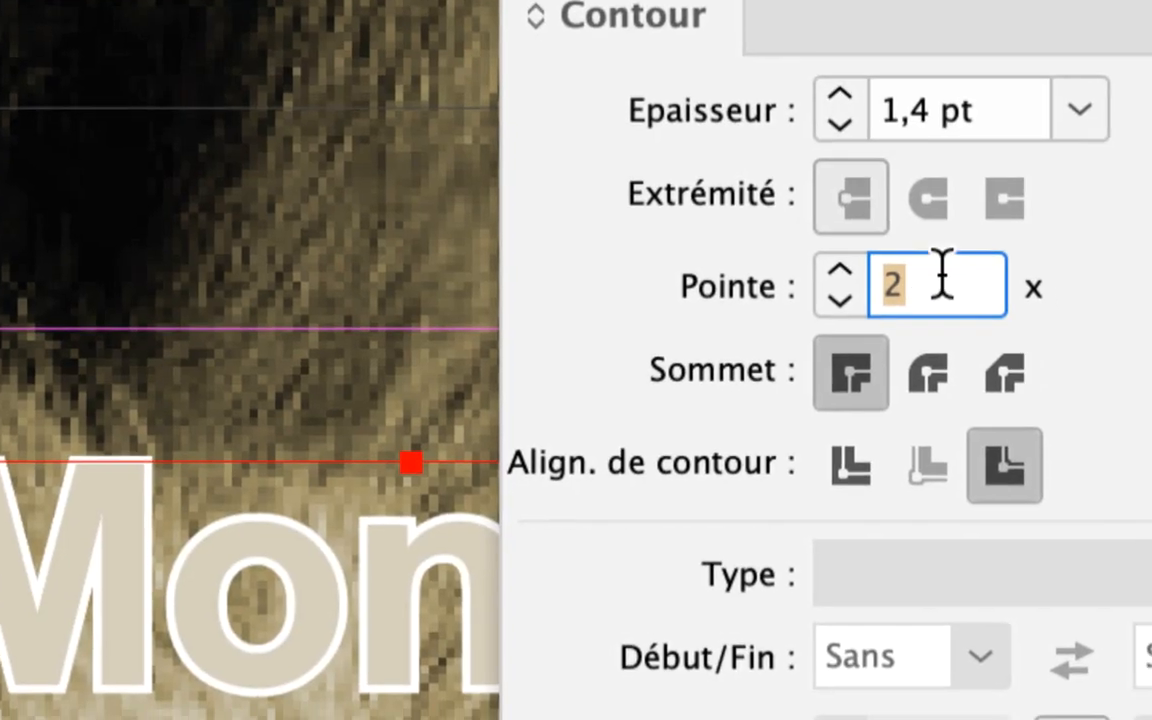
Step: Close the Contour panel and show the whole cover at 50% zoom
{"action": "key", "text": "Tab"}
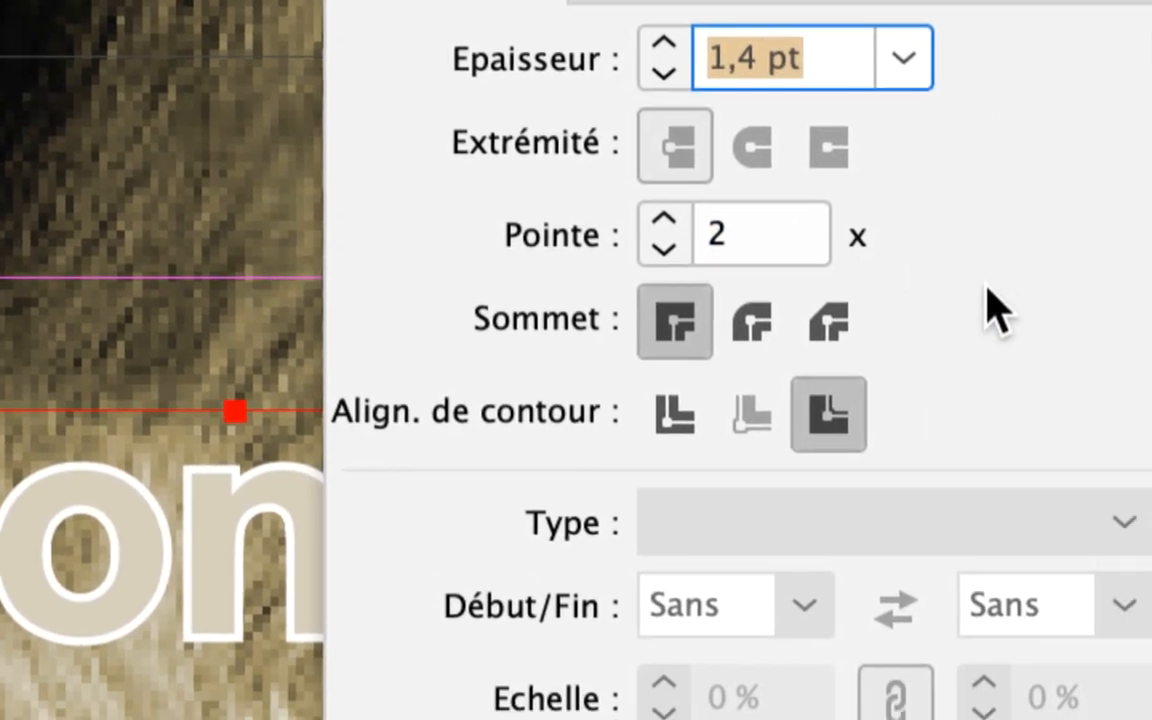
{"action": "key", "text": "Tab"}
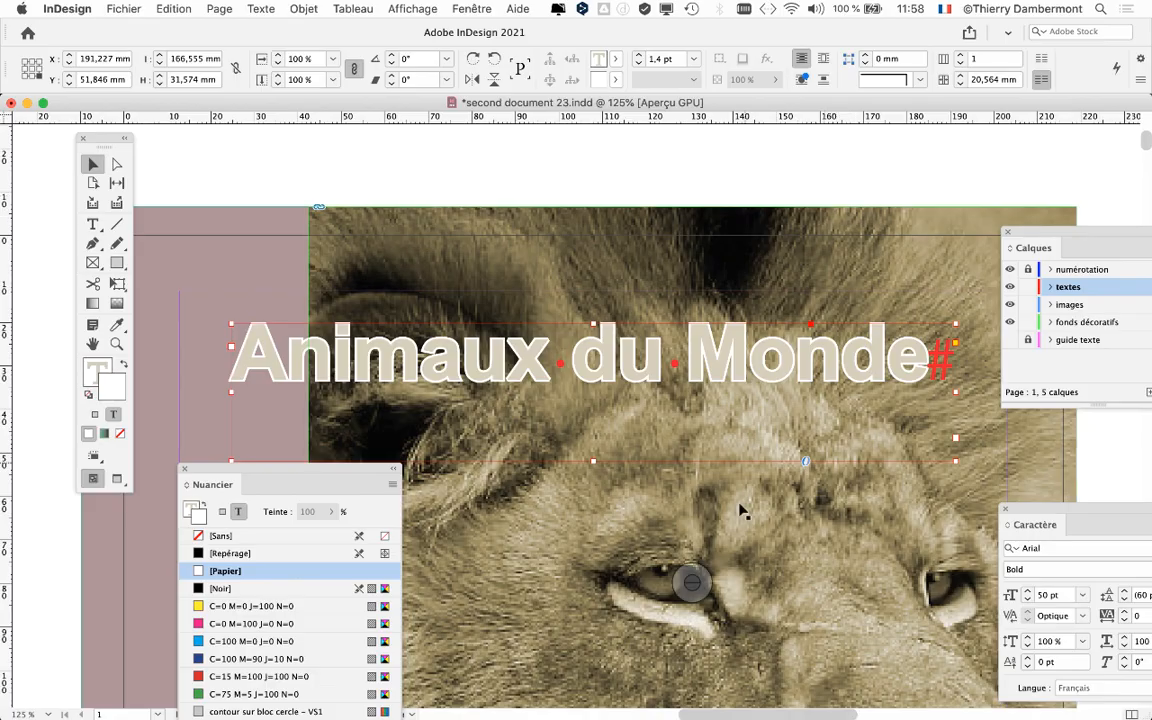
{"action": "left_click_drag", "start_coordinate": [718, 517], "coordinate": [639, 334]}
{"action": "scroll", "coordinate": [639, 334], "scroll_direction": "down", "scroll_amount": 4}
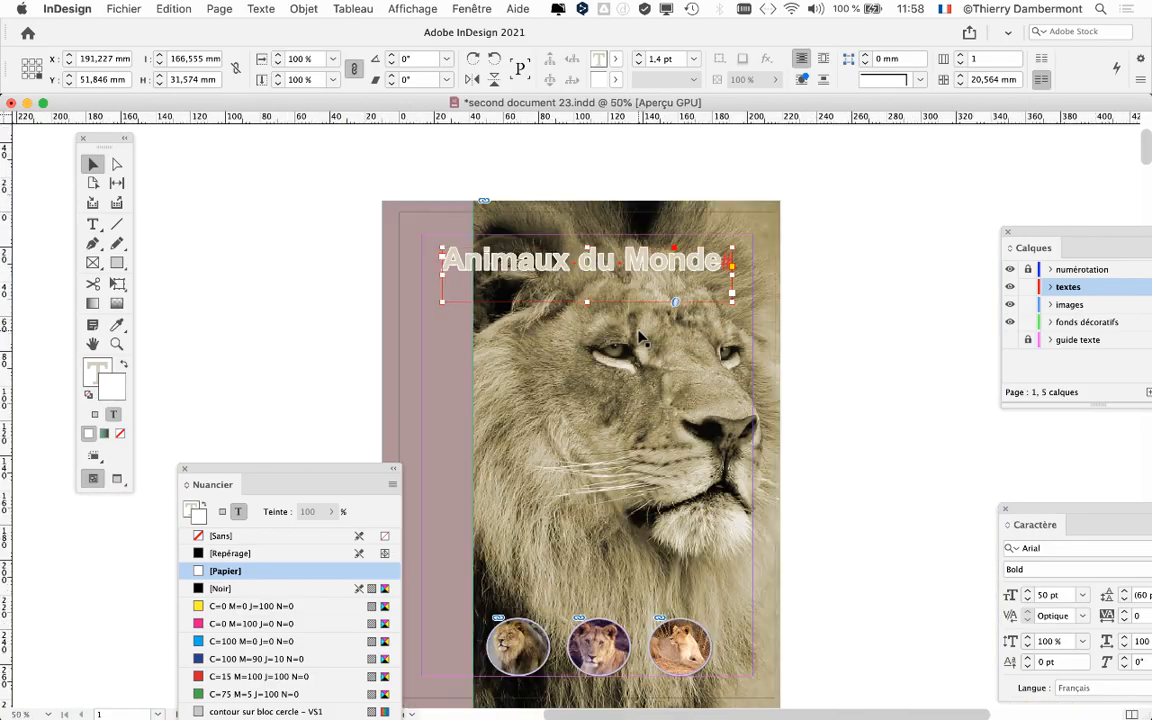
Step: Select the title's text frame as an object, enlarge the view to 125% and move the floating tools off the cover
{"action": "left_click_drag", "start_coordinate": [105, 148], "coordinate": [230, 158]}
{"action": "left_click", "coordinate": [322, 230]}
{"action": "left_click", "coordinate": [503, 284]}
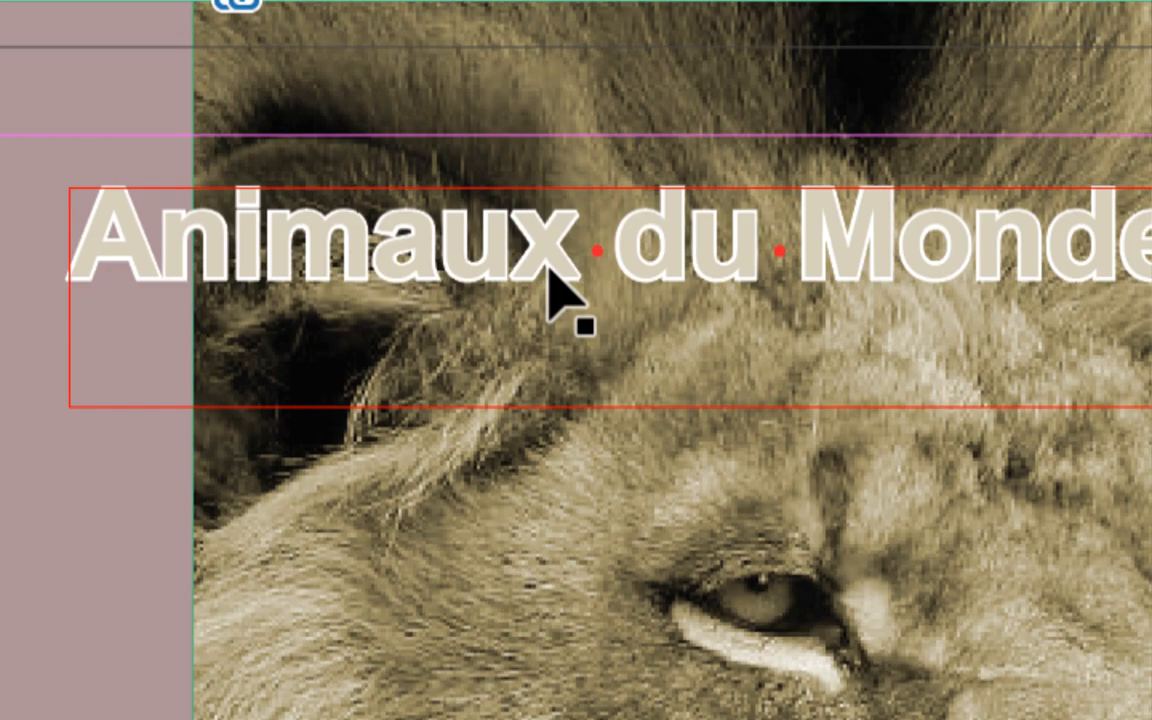
{"action": "left_click", "coordinate": [549, 271]}
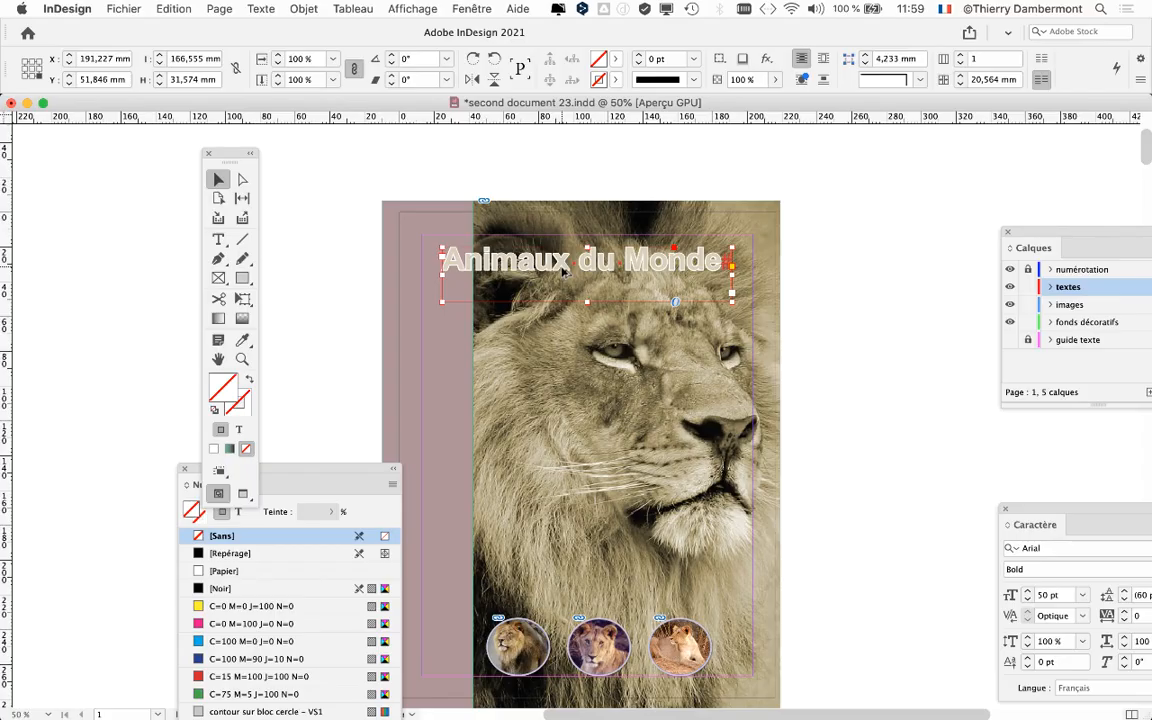
{"action": "key", "text": "super+1"}
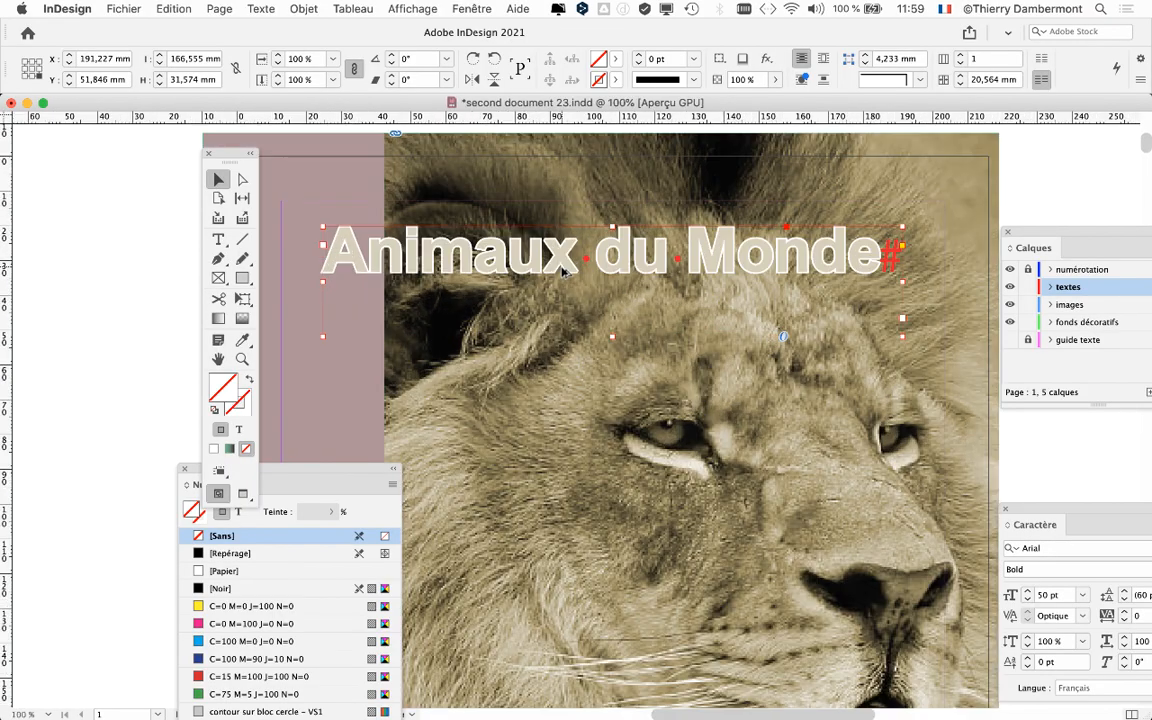
{"action": "key", "text": "super+equal"}
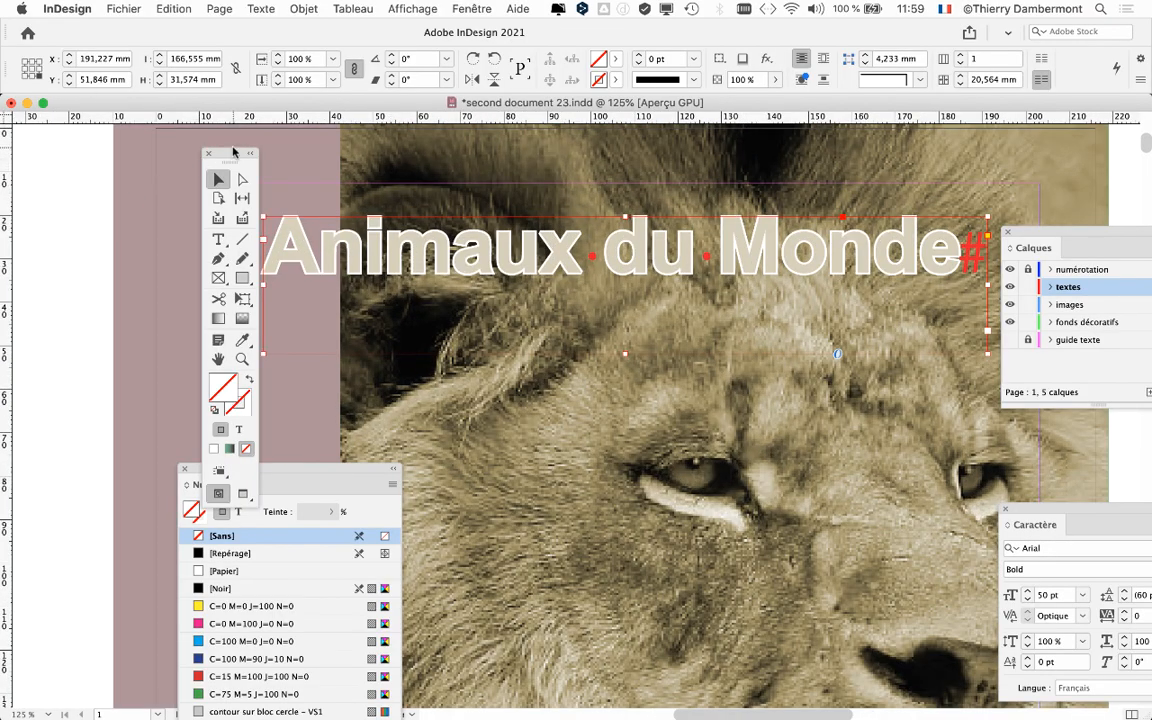
{"action": "left_click_drag", "start_coordinate": [233, 151], "coordinate": [77, 146]}
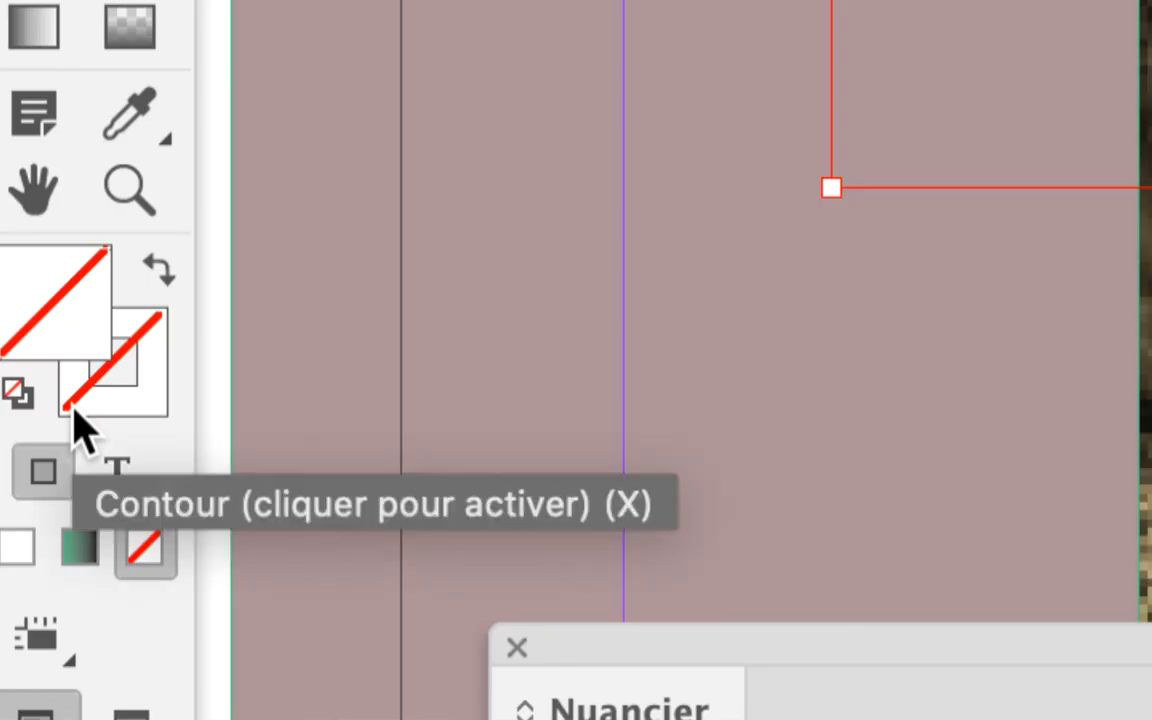
Step: Recolour the title's text fill with a darker brown sampled from the lion photo, leaving its stroke white, and deselect the frame
{"action": "left_click", "coordinate": [84, 424]}
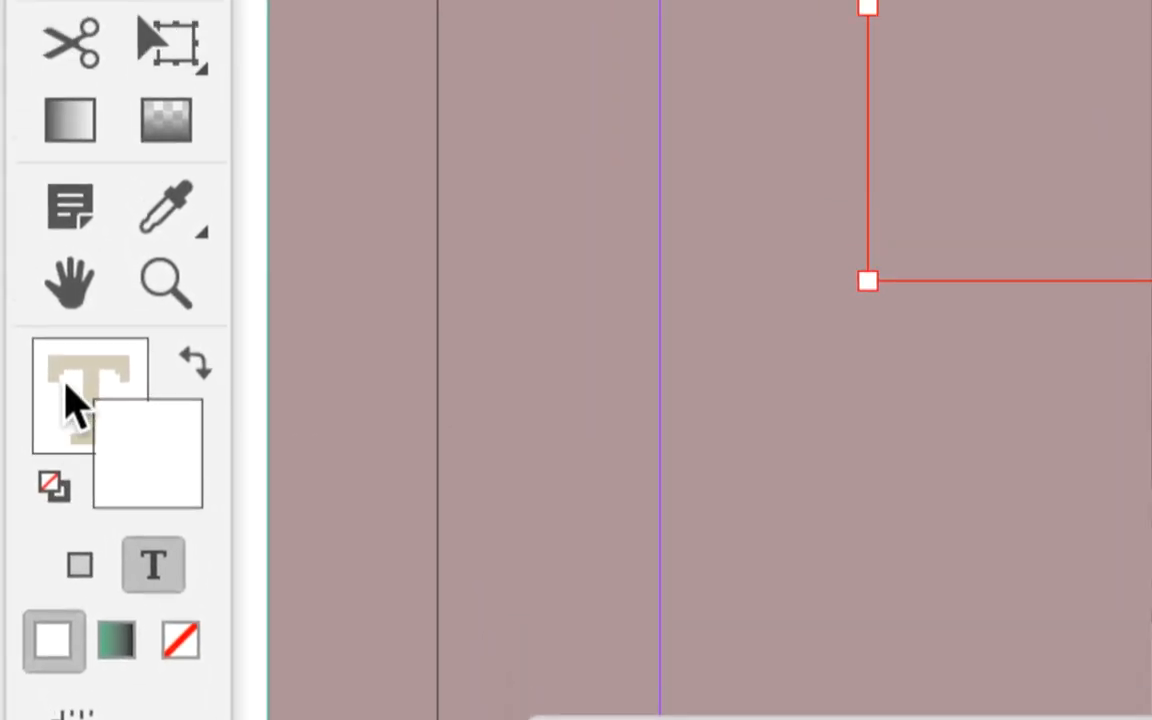
{"action": "left_click", "coordinate": [3, 258]}
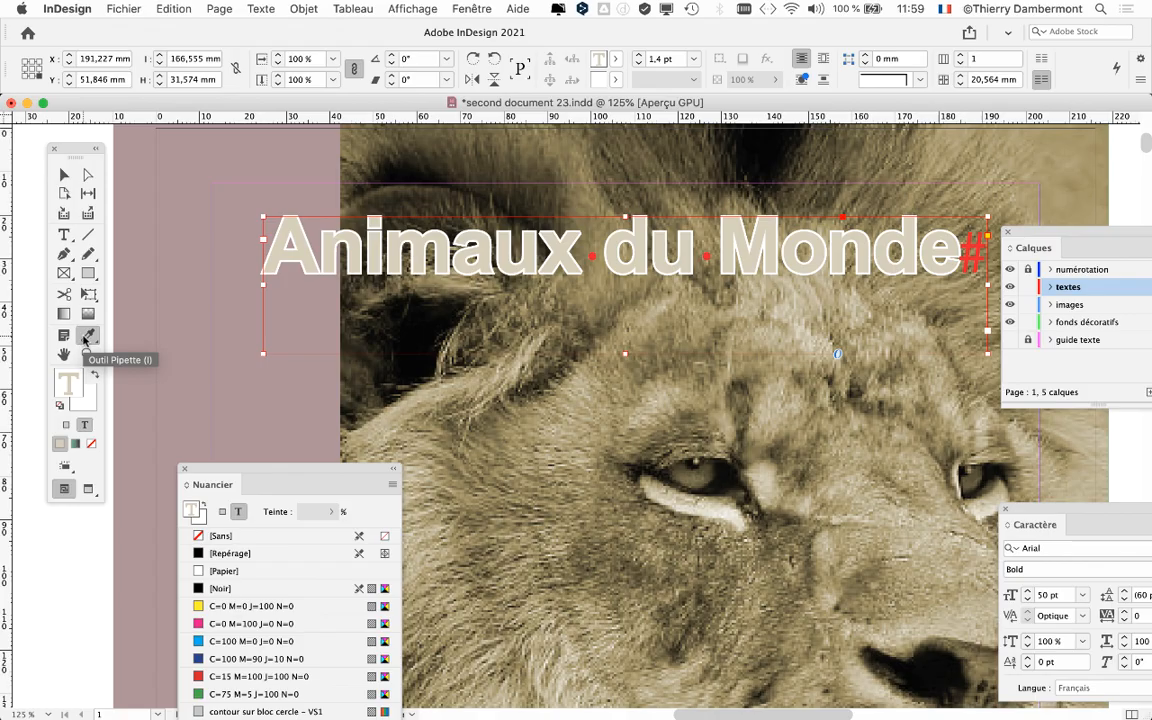
{"action": "left_click", "coordinate": [85, 352]}
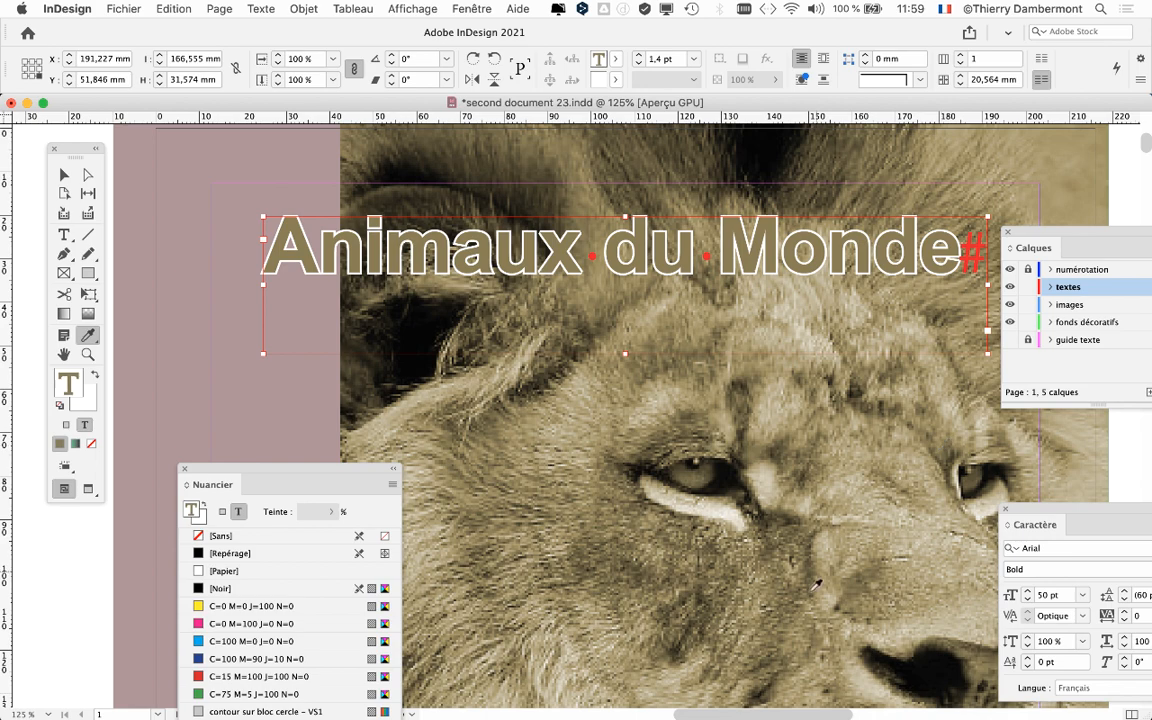
{"action": "scroll", "coordinate": [795, 577], "scroll_direction": "down", "scroll_amount": 3}
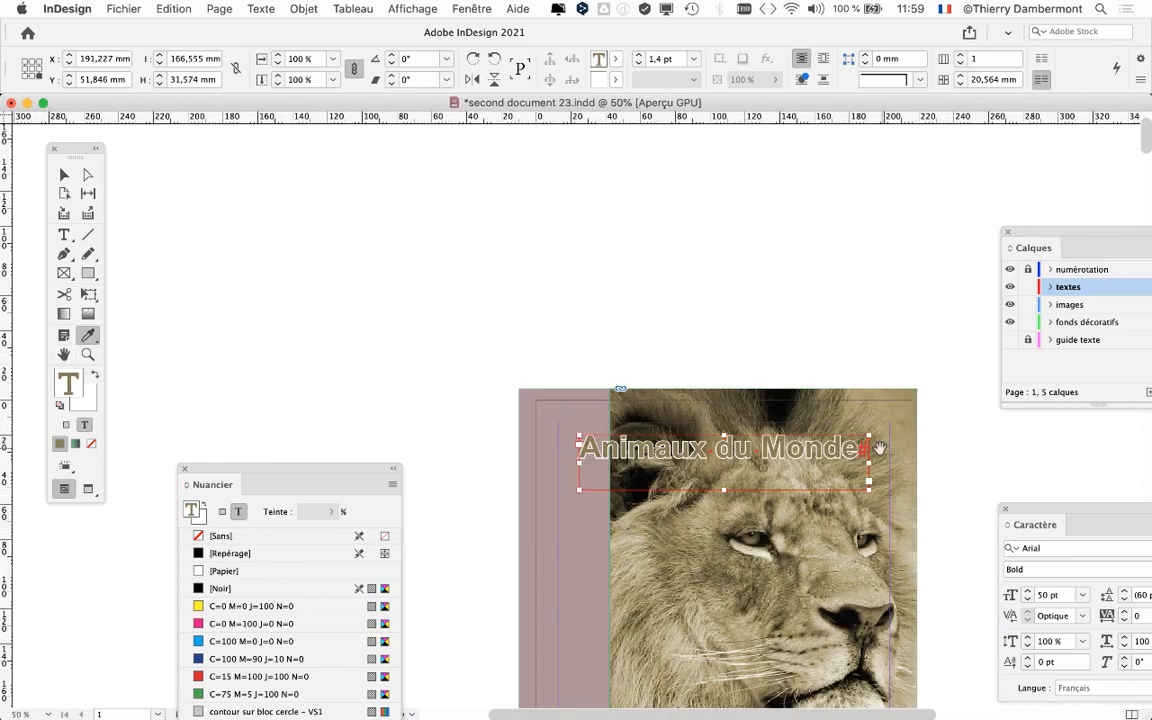
{"action": "left_click_drag", "start_coordinate": [879, 450], "coordinate": [792, 198]}
{"action": "left_click", "coordinate": [65, 175]}
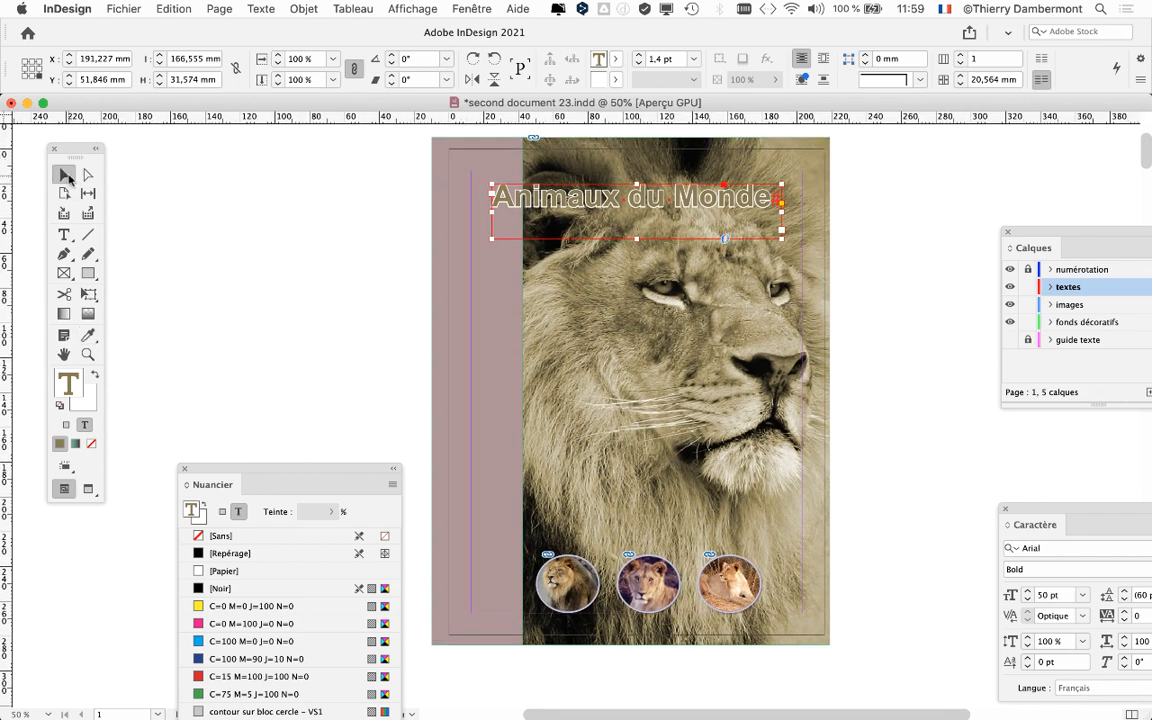
{"action": "left_click", "coordinate": [238, 226]}
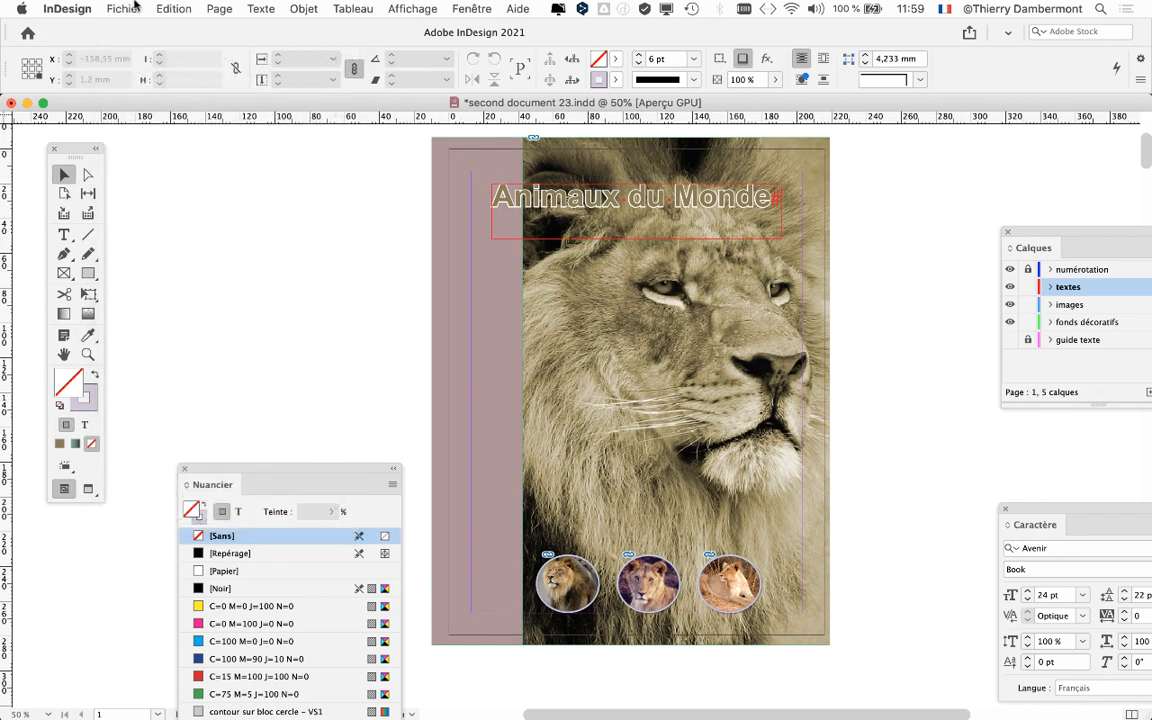
Step: Save a copy of the document under the new name "second document 24.indd"
{"action": "left_click", "coordinate": [124, 8]}
{"action": "left_click", "coordinate": [162, 129]}
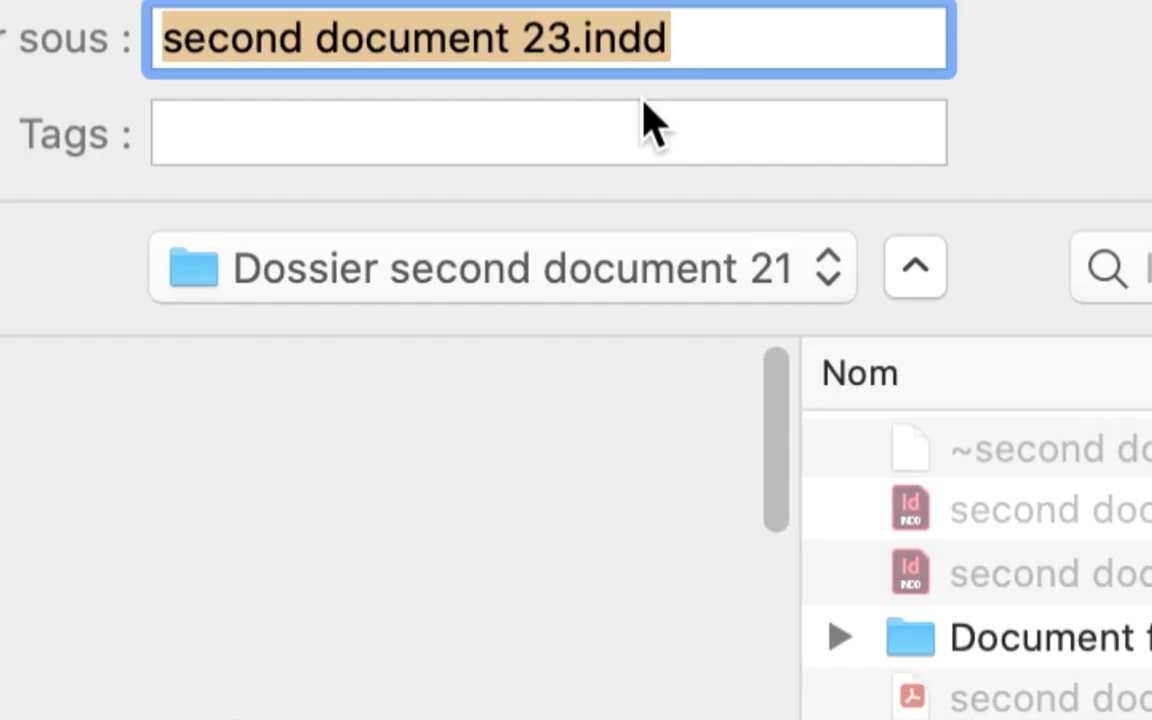
{"action": "left_click_drag", "start_coordinate": [619, 88], "coordinate": [622, 88]}
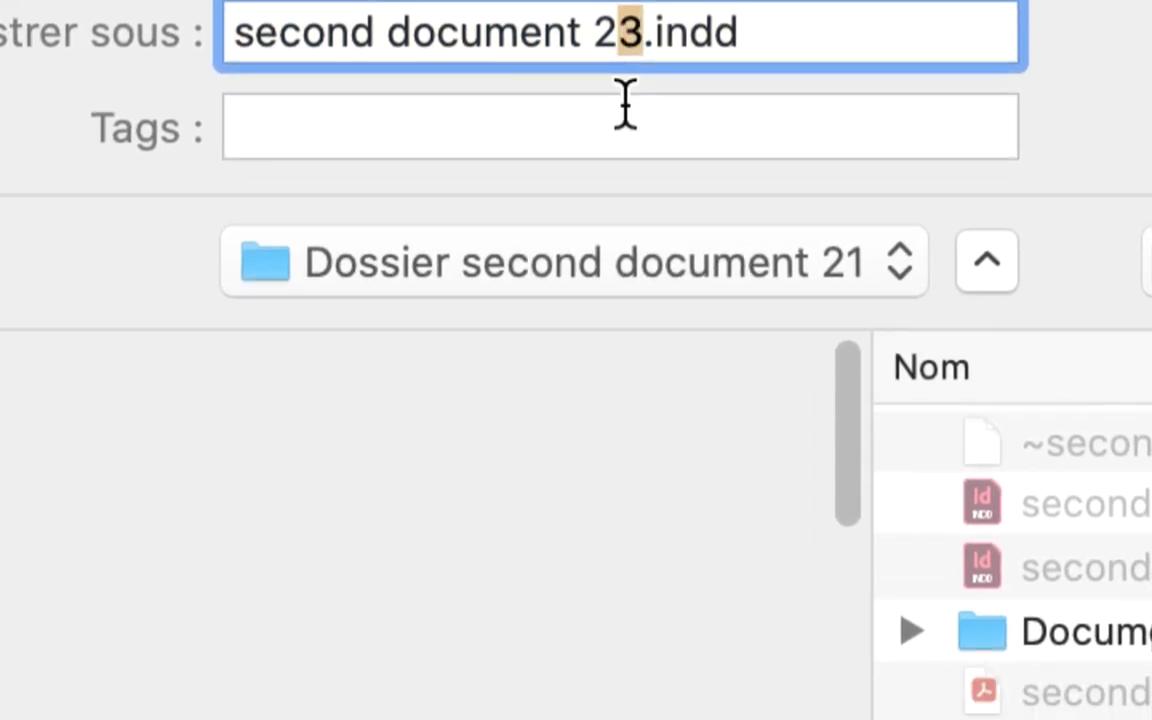
{"action": "type", "text": "4"}
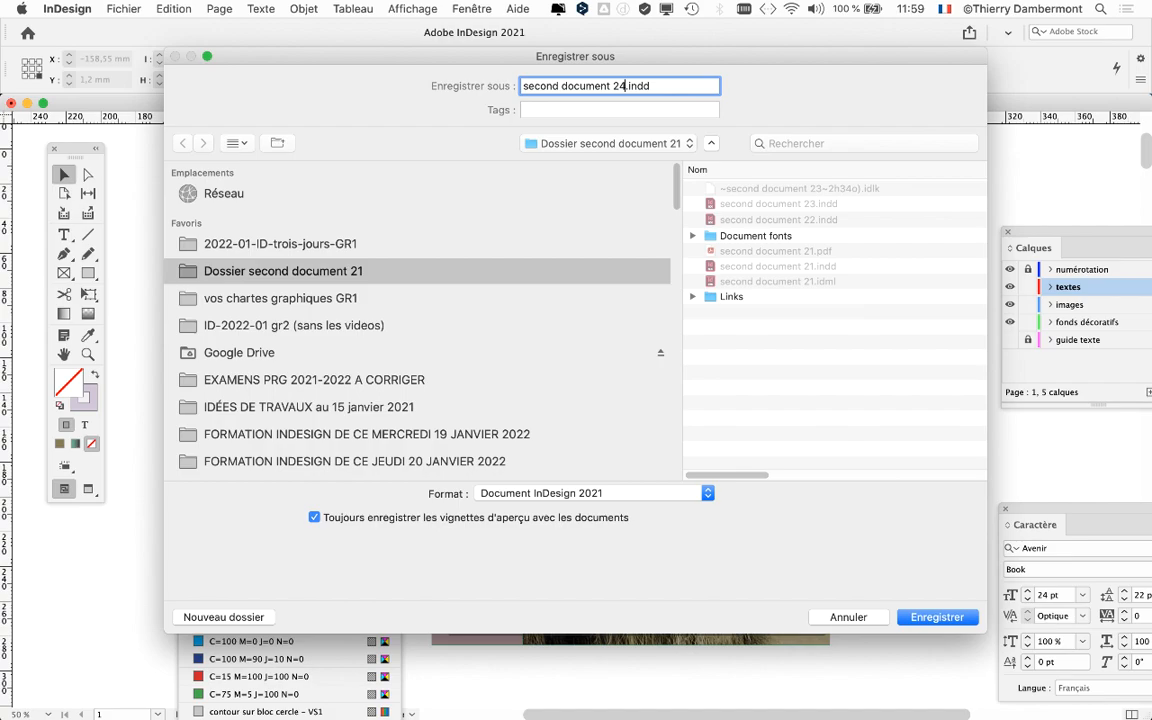